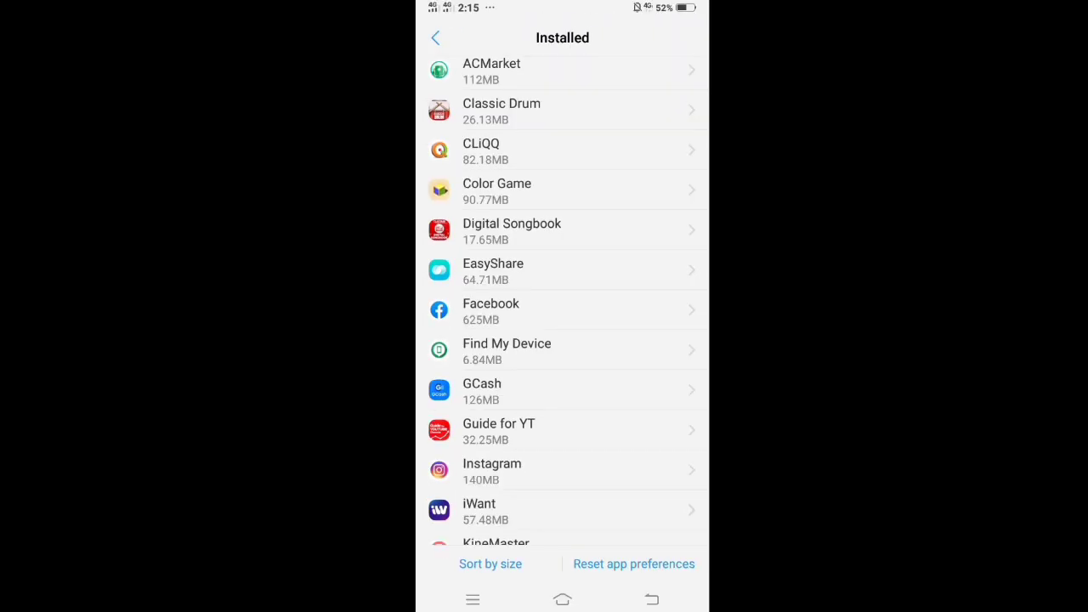
Clear KineMaster's stored data and cache to 0B from its app storage page.
{"action": "scroll", "coordinate": [562, 300], "scroll_direction": "down", "scroll_amount": 3}
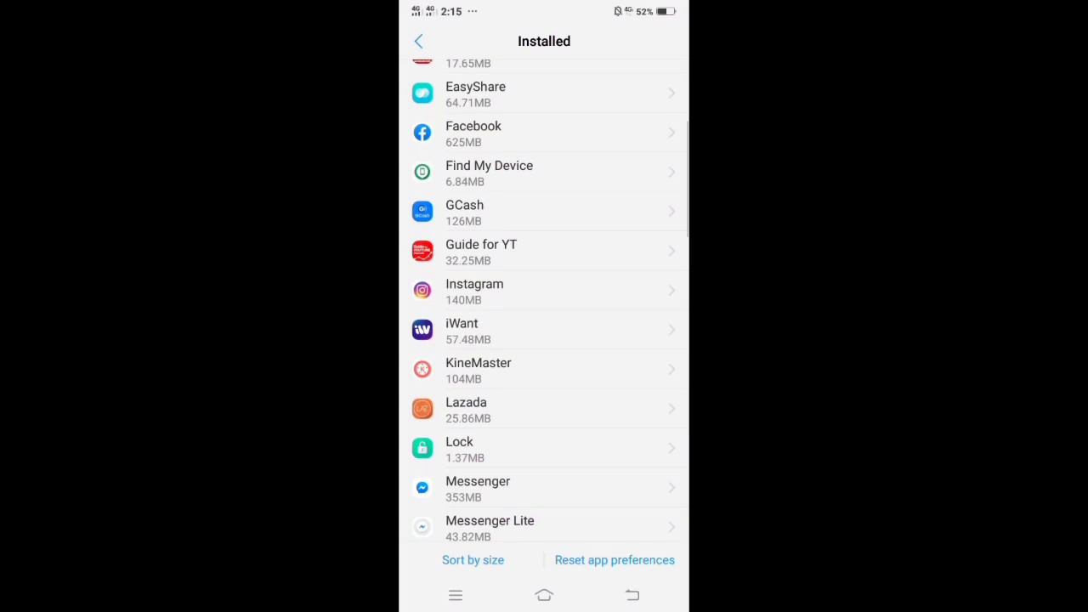
{"action": "left_click", "coordinate": [479, 370]}
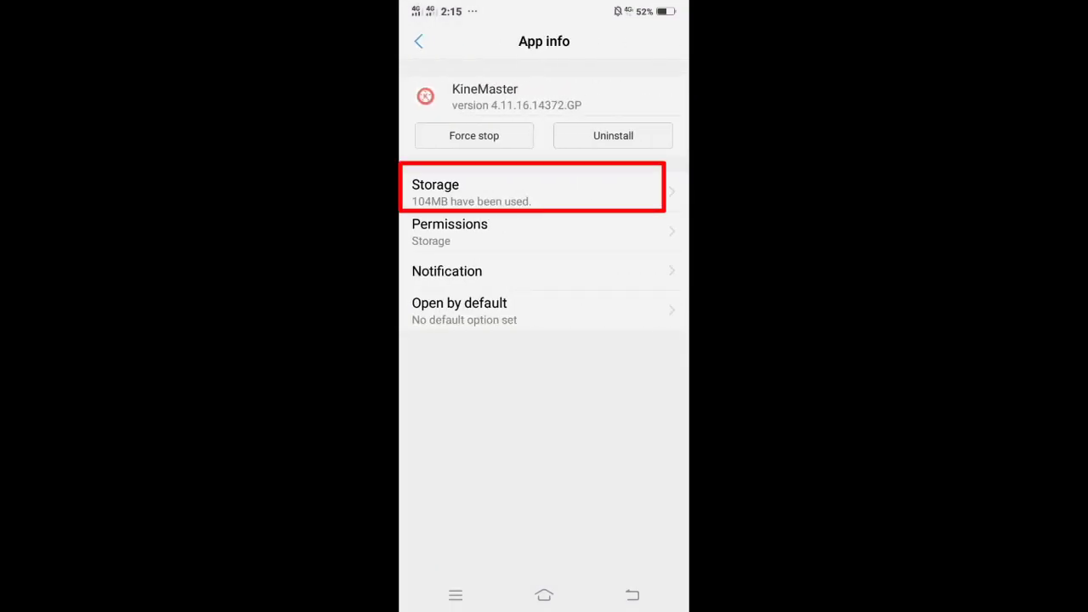
{"action": "left_click", "coordinate": [472, 192]}
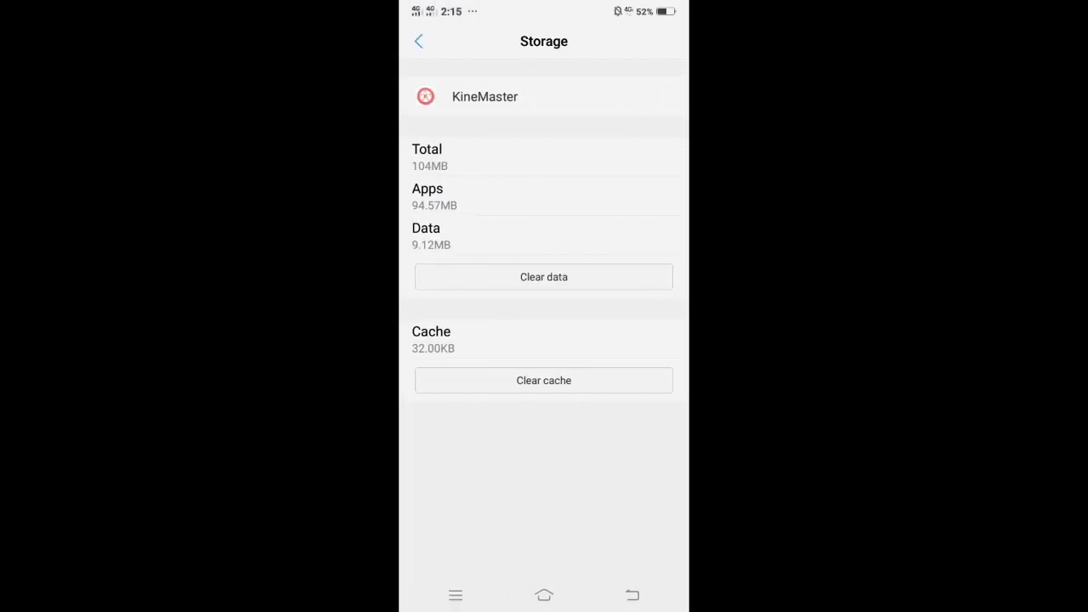
{"action": "left_click", "coordinate": [544, 277]}
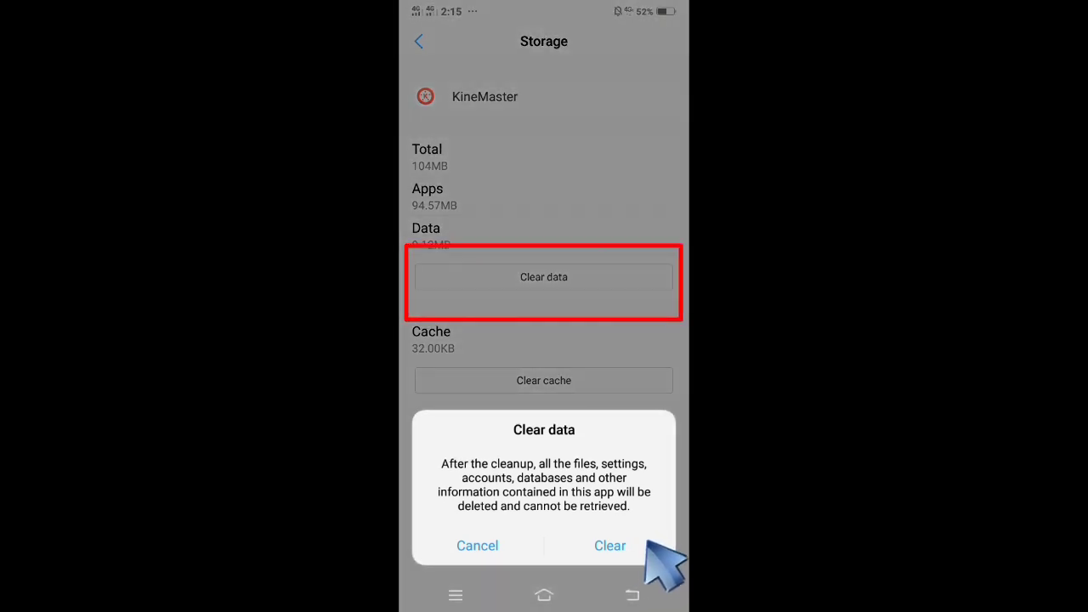
{"action": "left_click", "coordinate": [648, 542]}
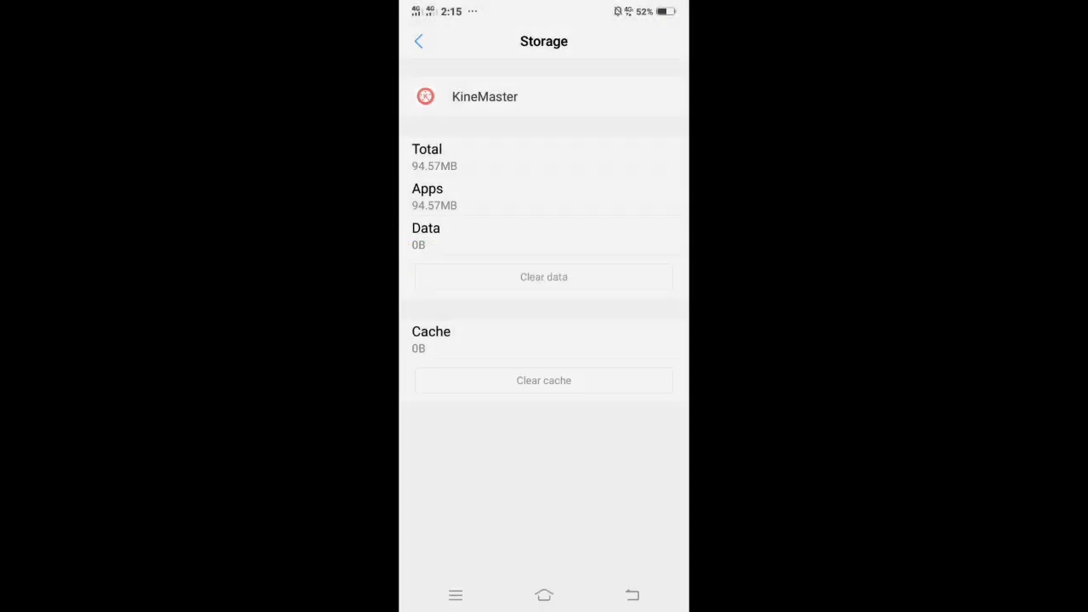
{"action": "left_click", "coordinate": [632, 595]}
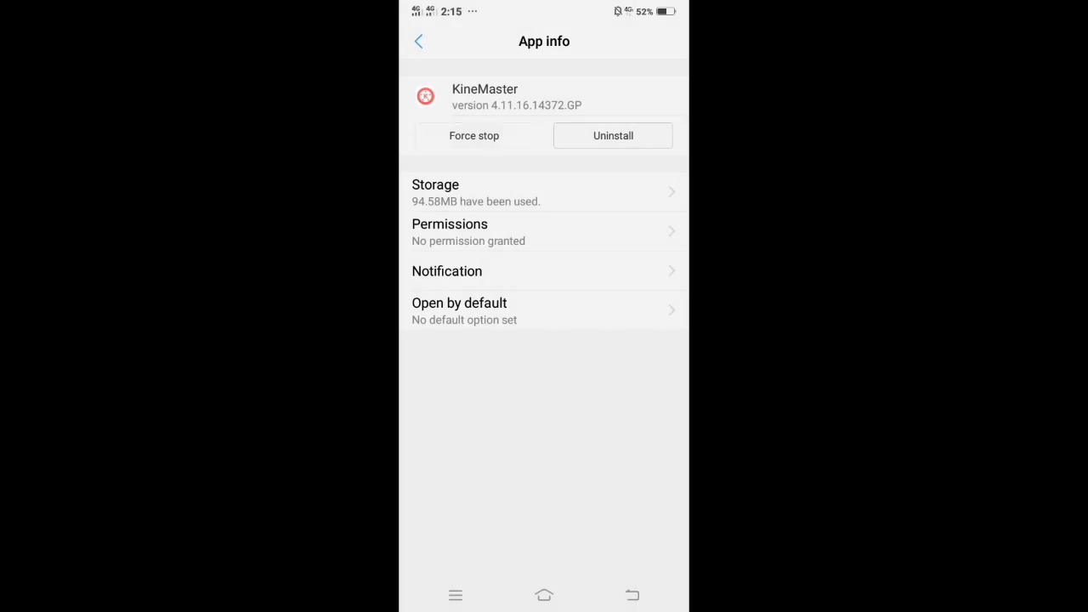
Force-stop KineMaster and return to the installed apps list.
{"action": "left_click", "coordinate": [474, 136]}
{"action": "left_click", "coordinate": [610, 545]}
{"action": "left_click", "coordinate": [633, 595]}
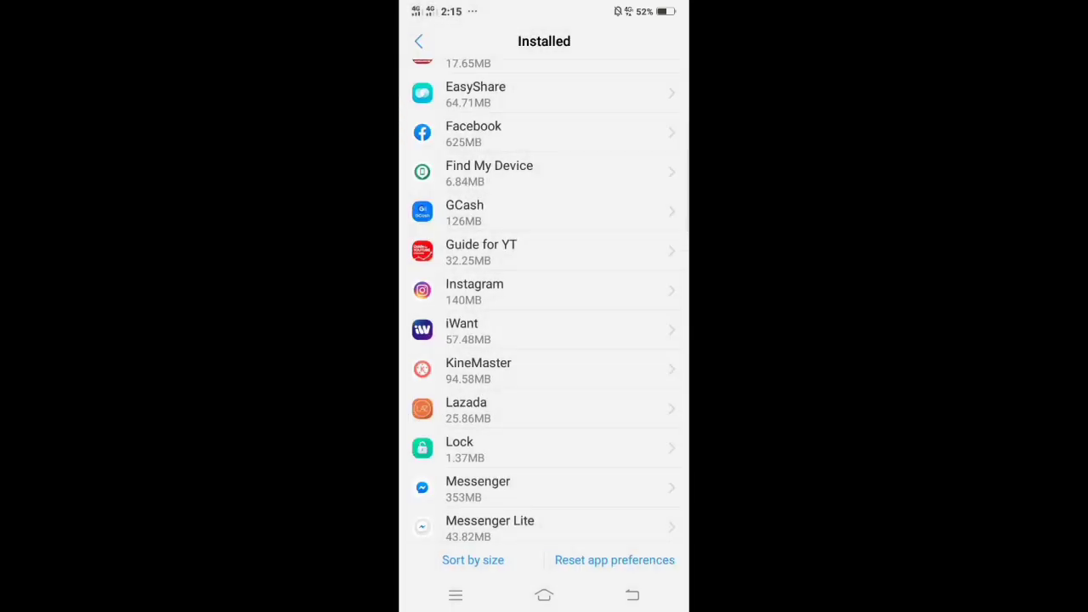
Search the Play Store for 'parallel space'.
{"action": "left_click", "coordinate": [545, 595]}
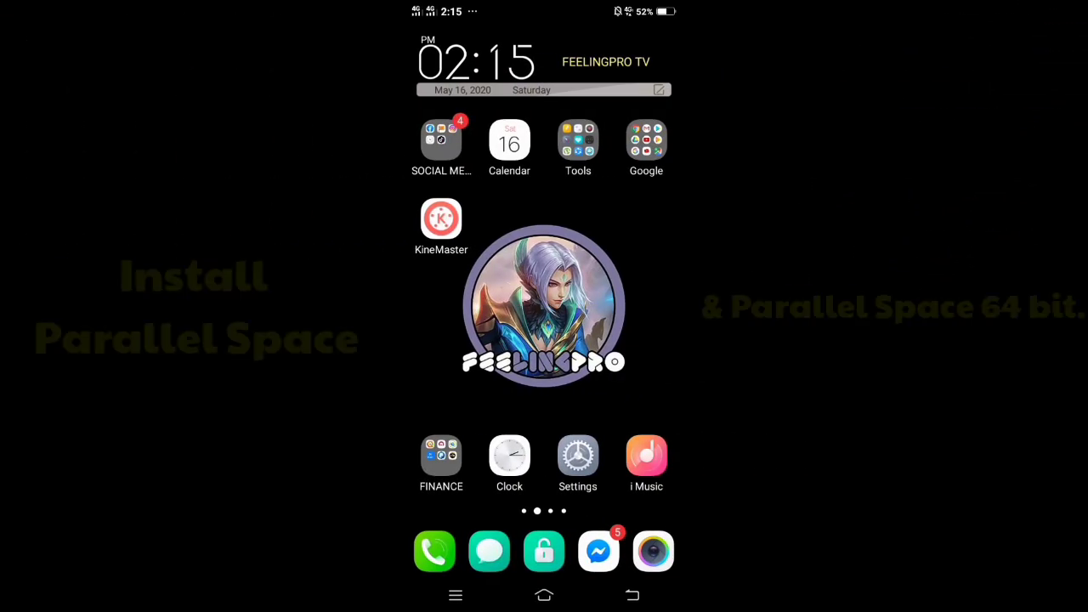
{"action": "left_click", "coordinate": [646, 141]}
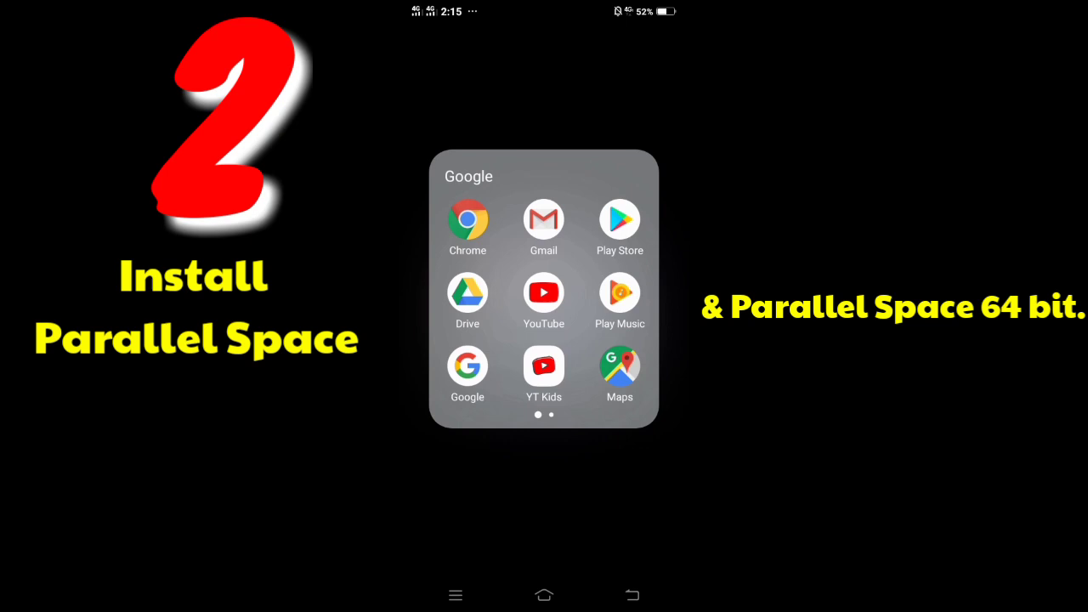
{"action": "left_click", "coordinate": [620, 219]}
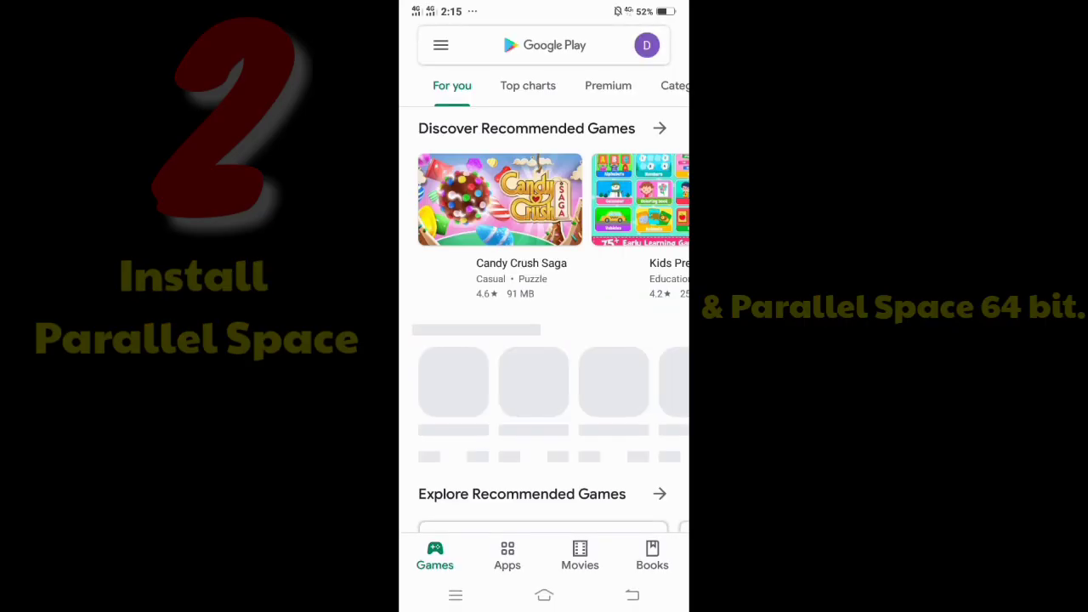
{"action": "left_click", "coordinate": [544, 45]}
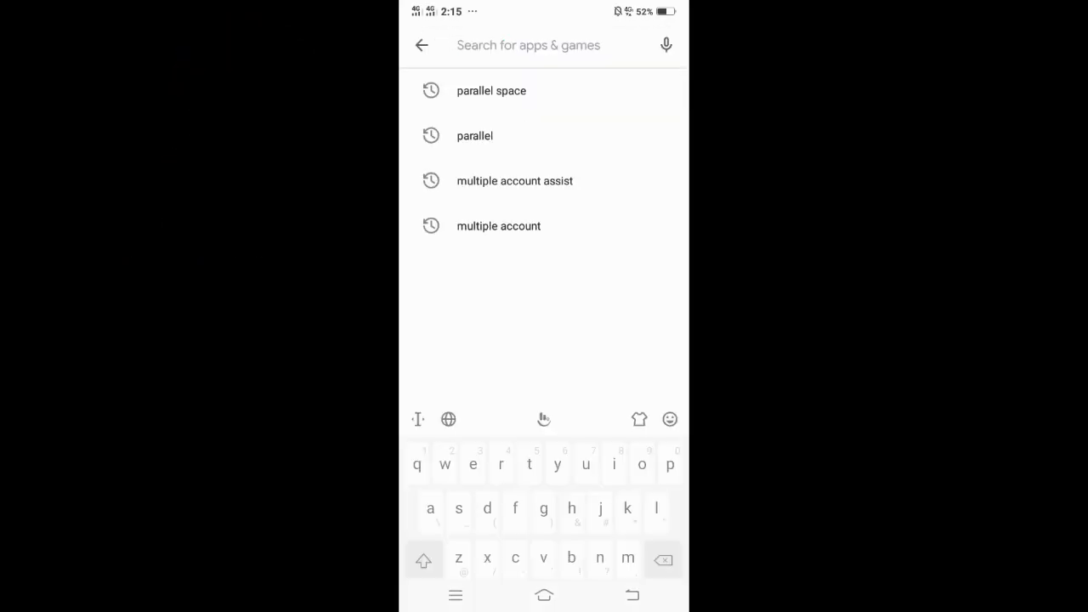
{"action": "type", "text": "par"}
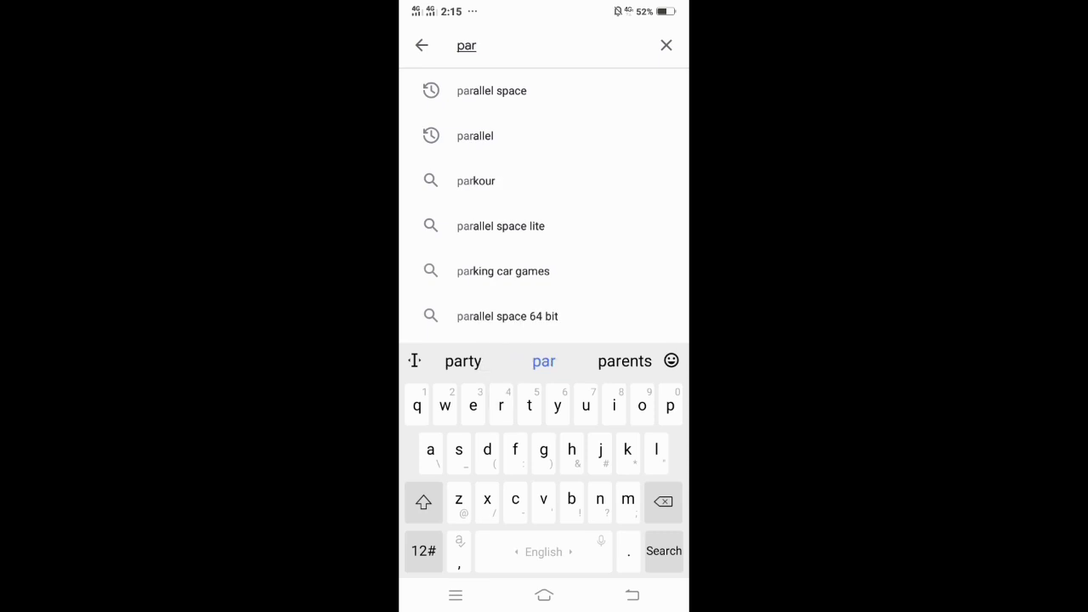
{"action": "type", "text": "allel spa"}
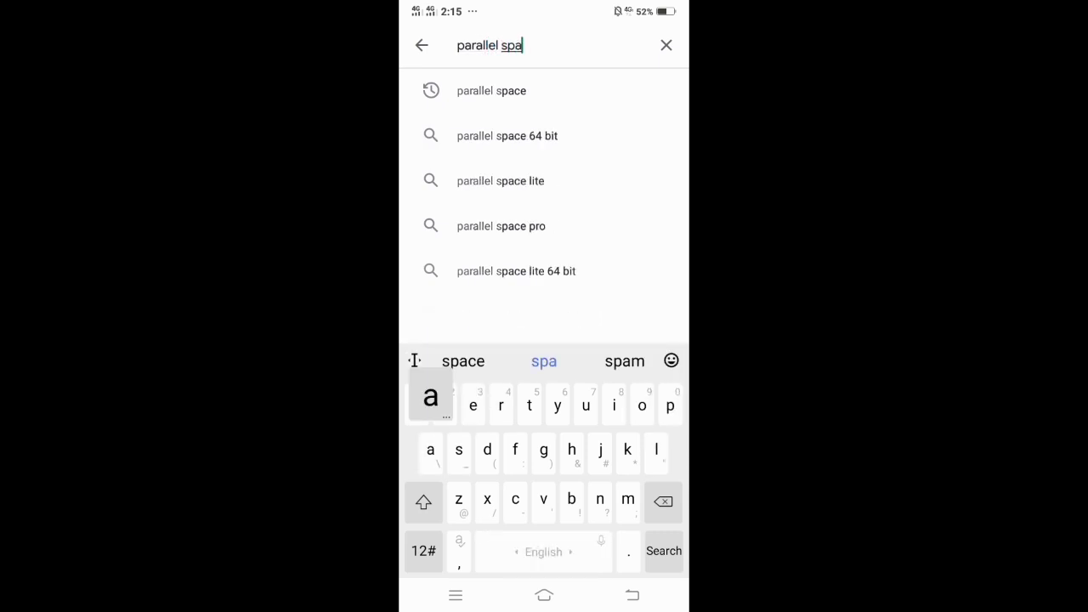
{"action": "type", "text": "ce"}
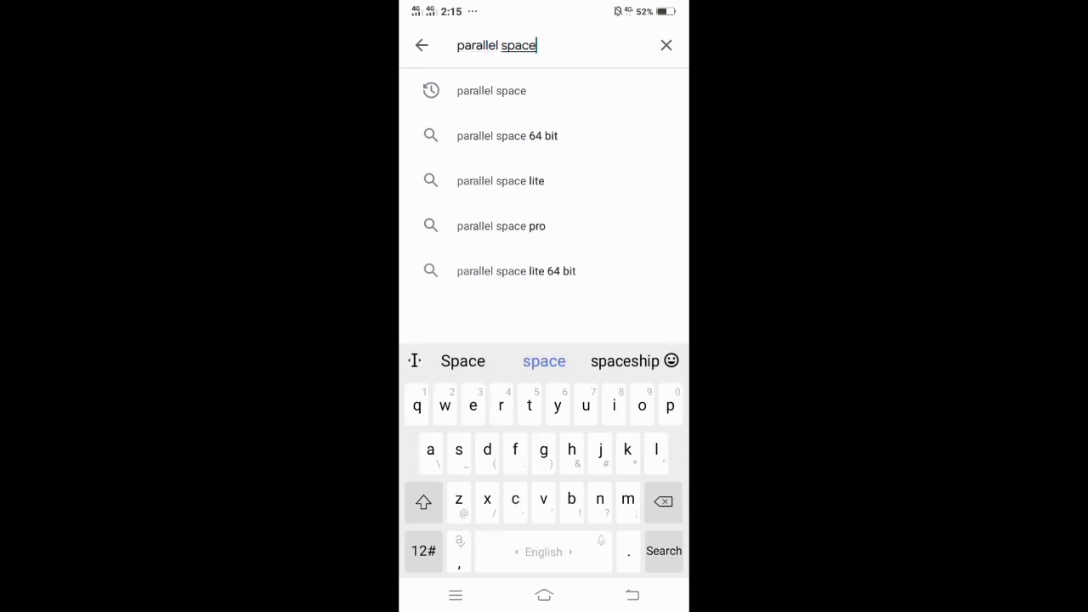
{"action": "key", "text": "Return"}
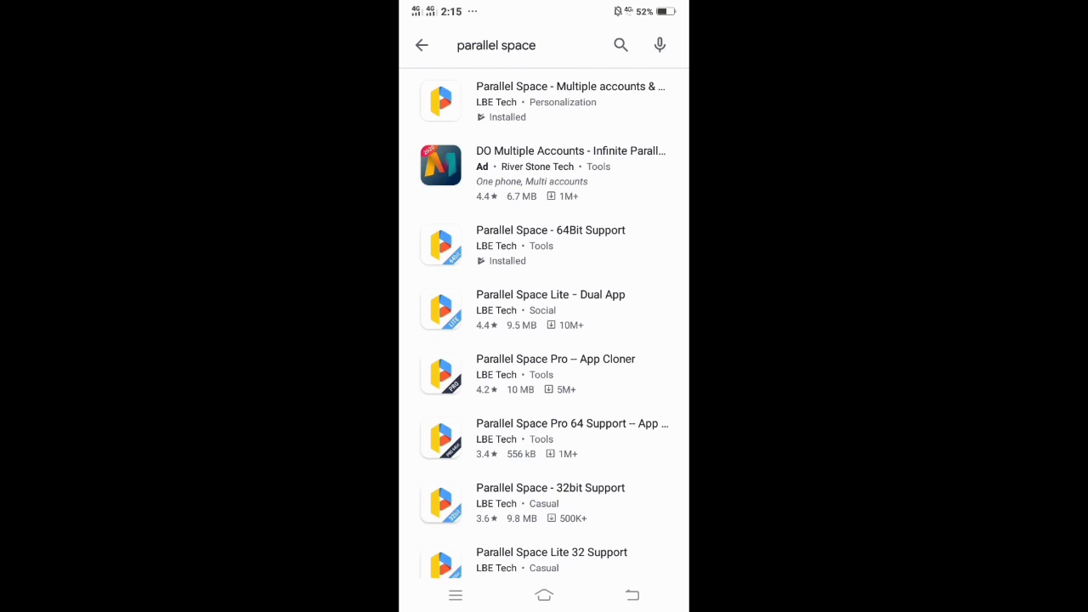
View the Parallel Space listing, then the 64Bit Support version's About this app description.
{"action": "left_click", "coordinate": [544, 101]}
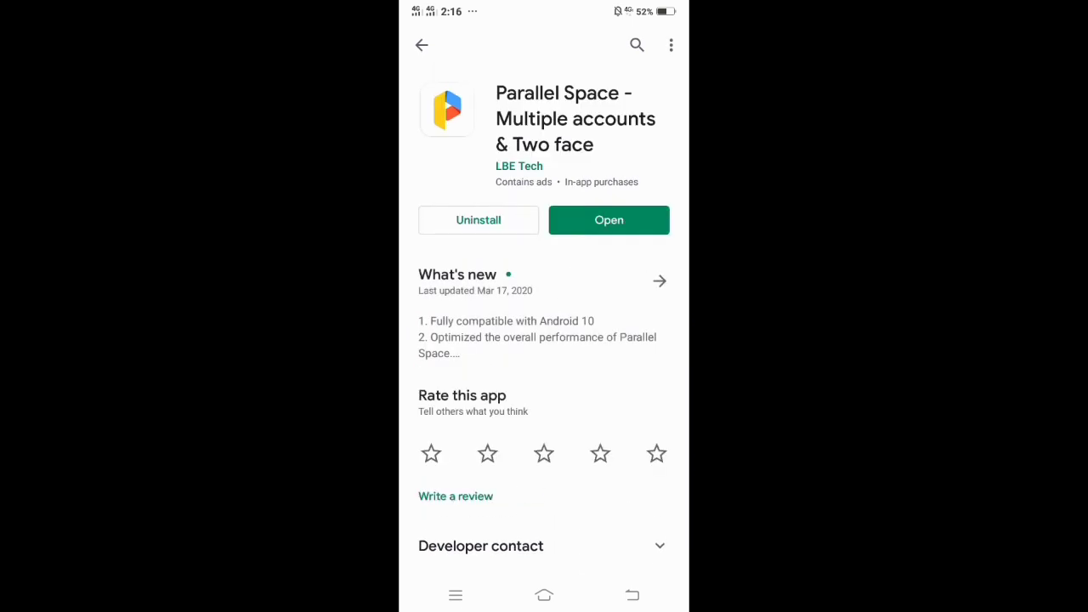
{"action": "key", "text": "Escape"}
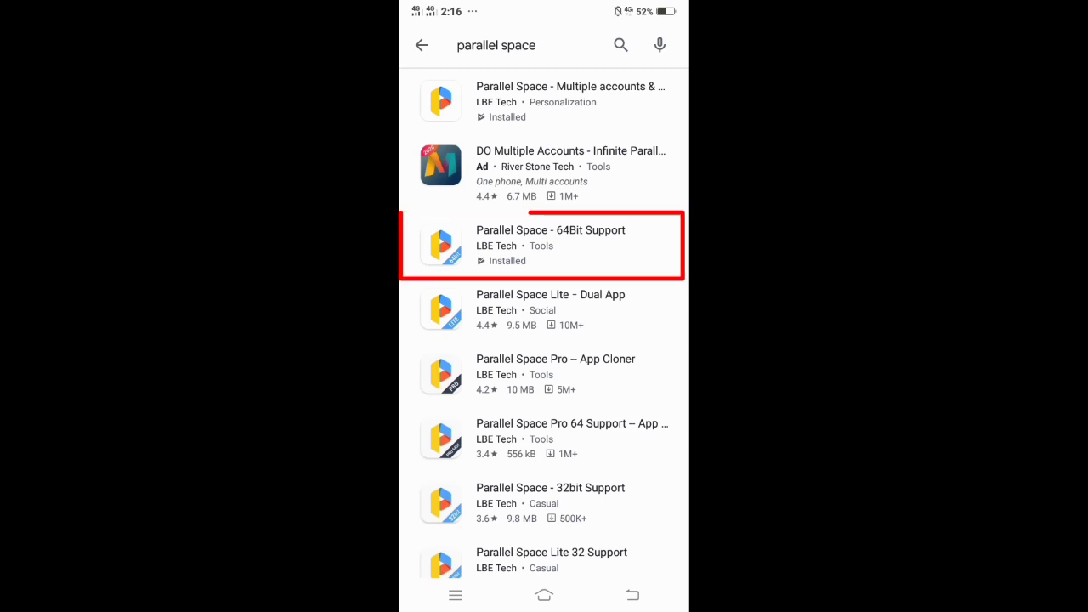
{"action": "left_click", "coordinate": [544, 245]}
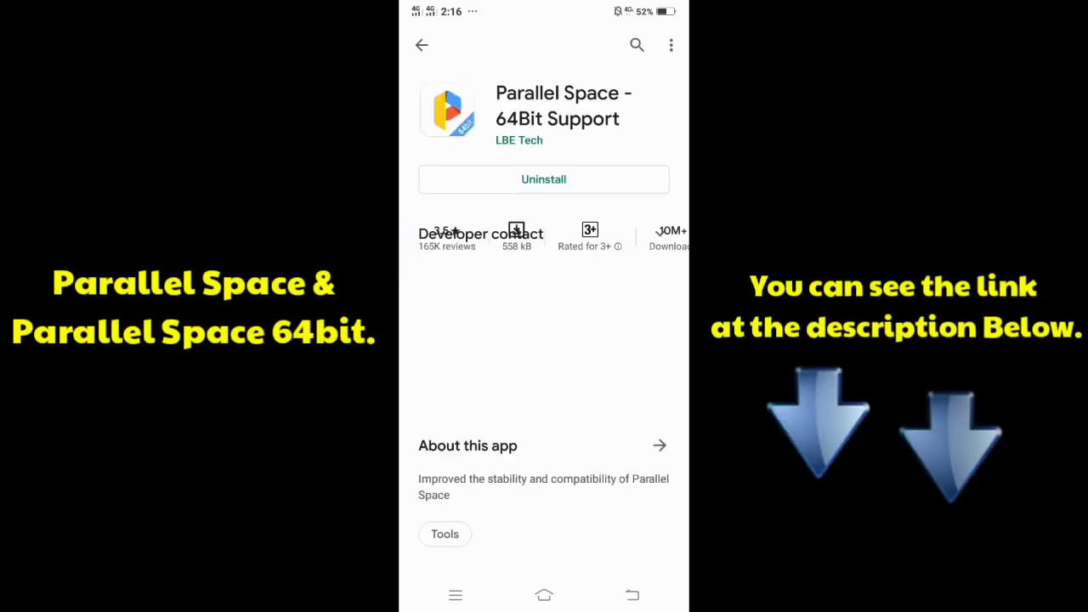
{"action": "scroll", "coordinate": [544, 340], "scroll_direction": "down", "scroll_amount": 5}
{"action": "scroll", "coordinate": [544, 340], "scroll_direction": "down", "scroll_amount": 5}
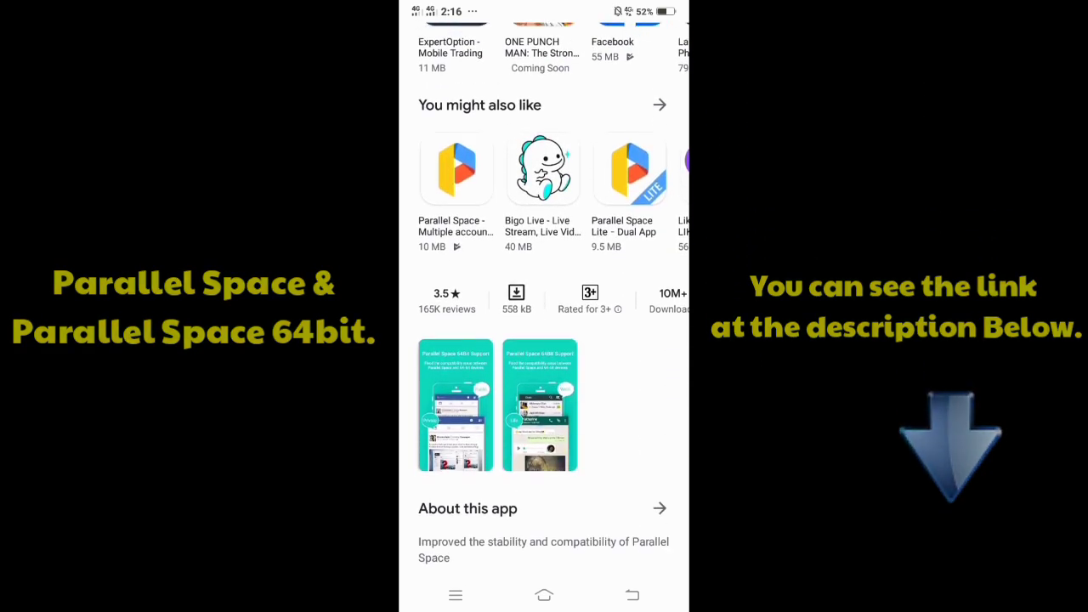
{"action": "scroll", "coordinate": [544, 340], "scroll_direction": "down", "scroll_amount": 3}
{"action": "left_click", "coordinate": [467, 278]}
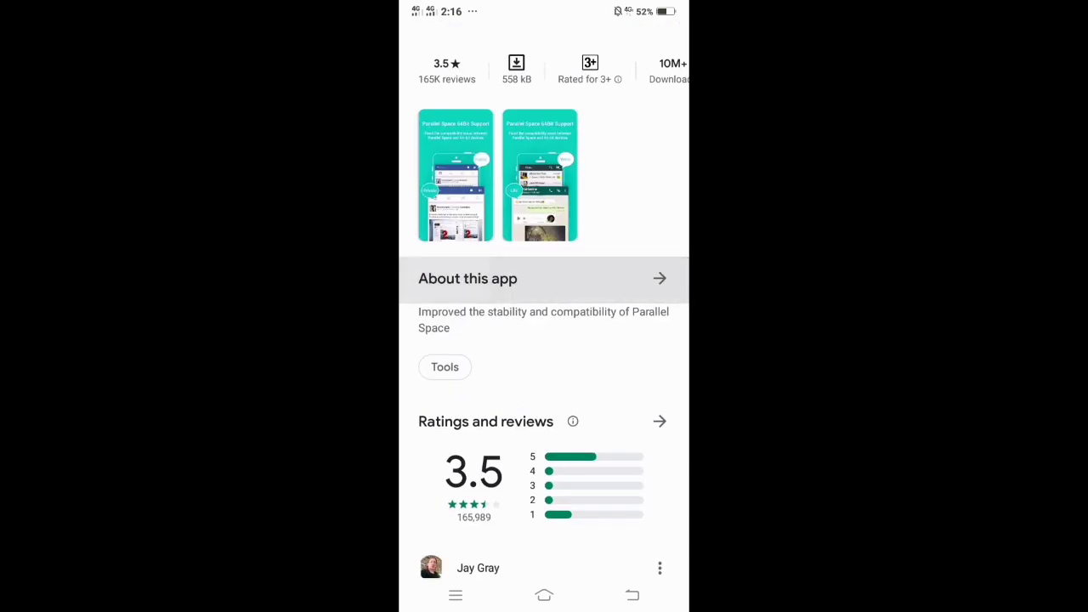
Launch Parallel Space from the last home page and start adding an app to clone.
{"action": "left_click_drag", "start_coordinate": [629, 340], "coordinate": [459, 340]}
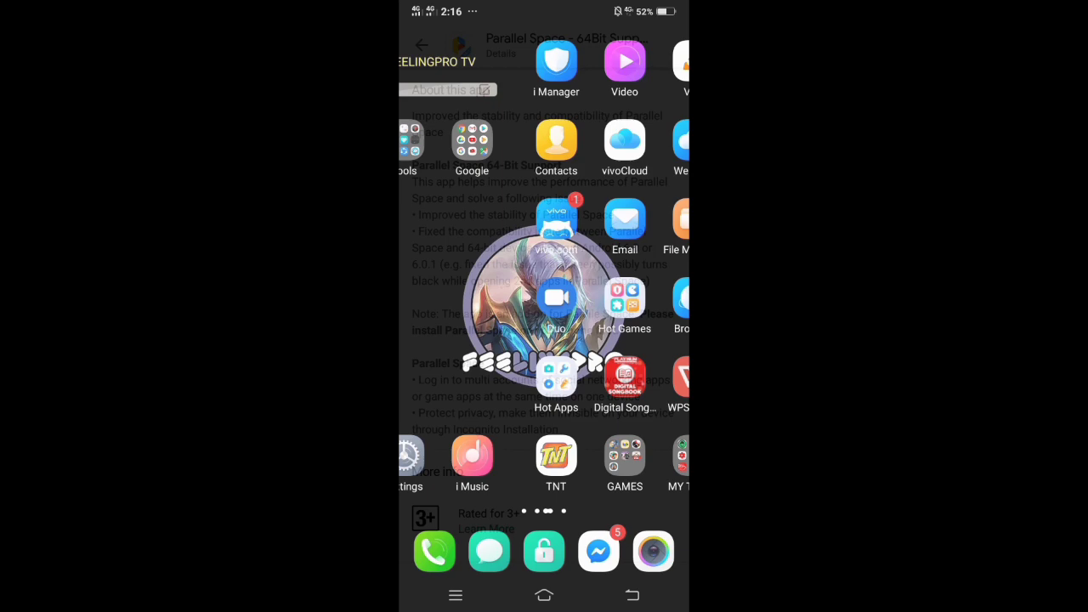
{"action": "left_click_drag", "start_coordinate": [629, 340], "coordinate": [459, 340]}
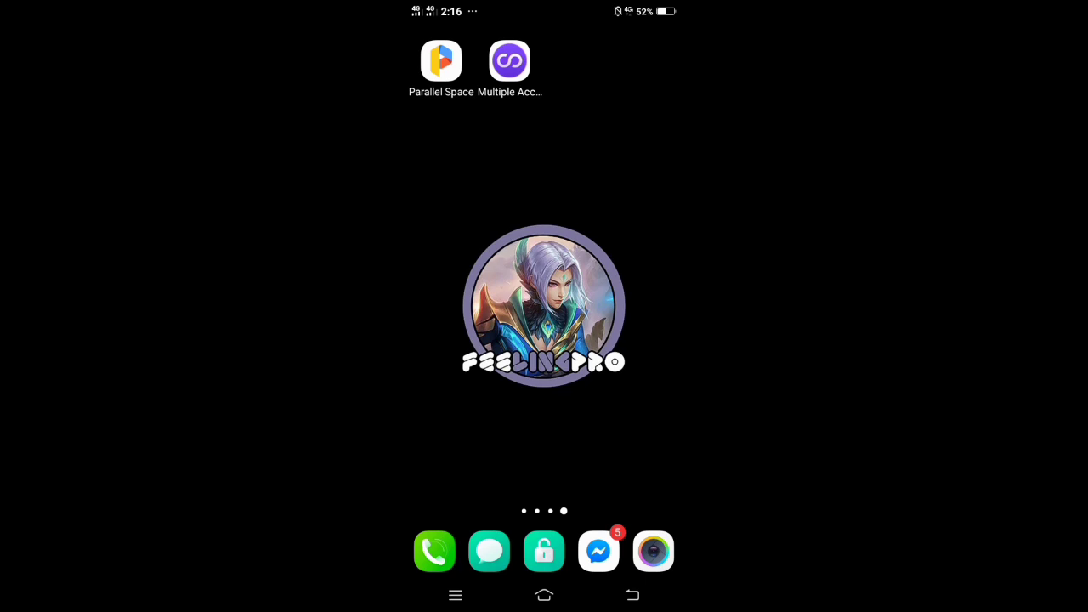
{"action": "left_click", "coordinate": [441, 61]}
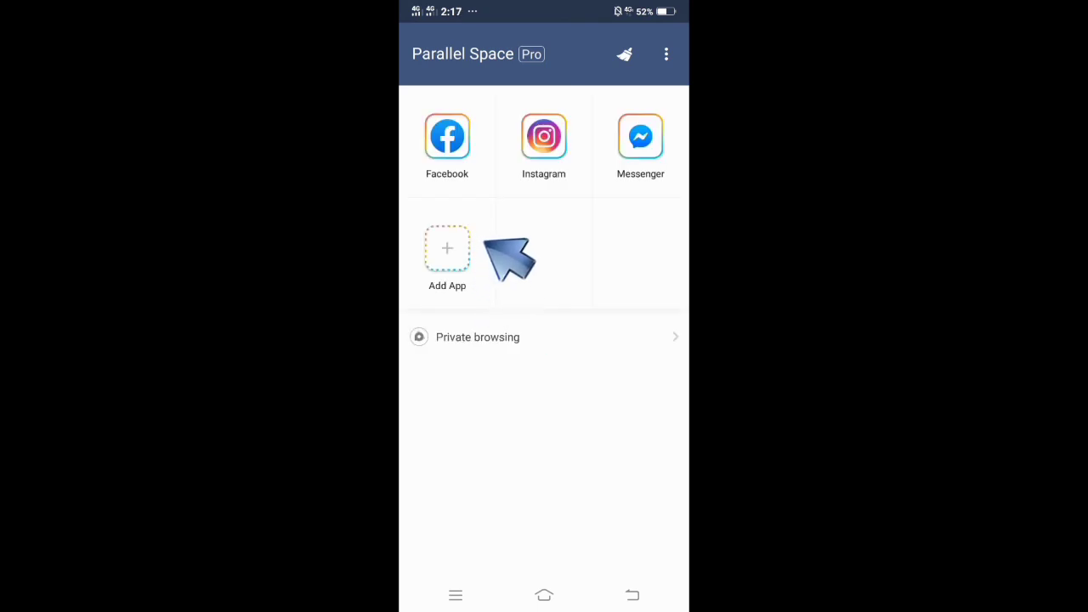
{"action": "left_click", "coordinate": [447, 249]}
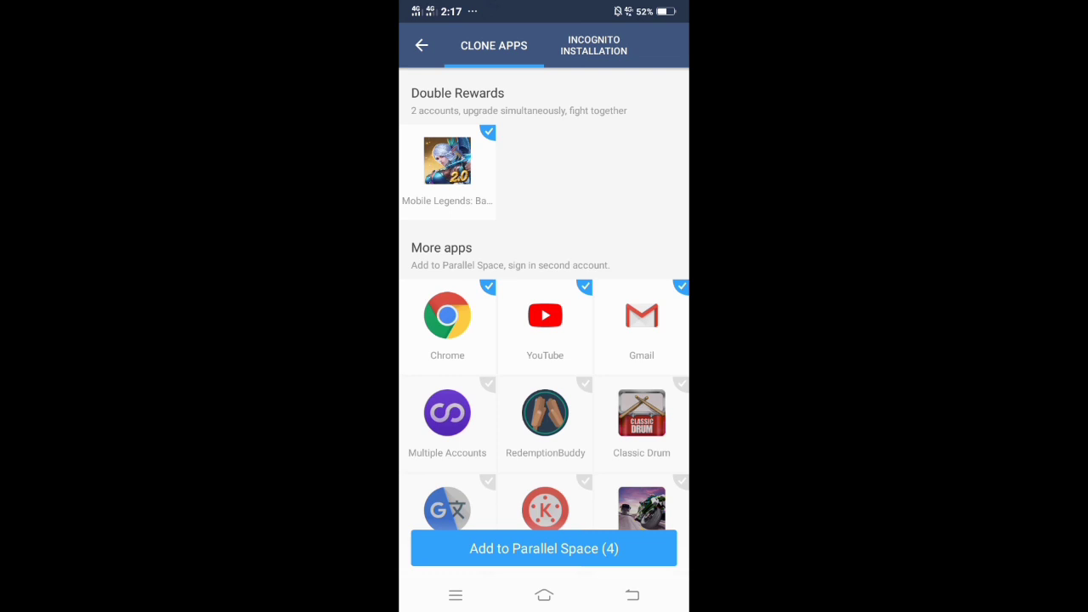
Deselect Mobile Legends, Chrome, YouTube and Gmail, leaving only KineMaster selected for cloning.
{"action": "left_click", "coordinate": [447, 323]}
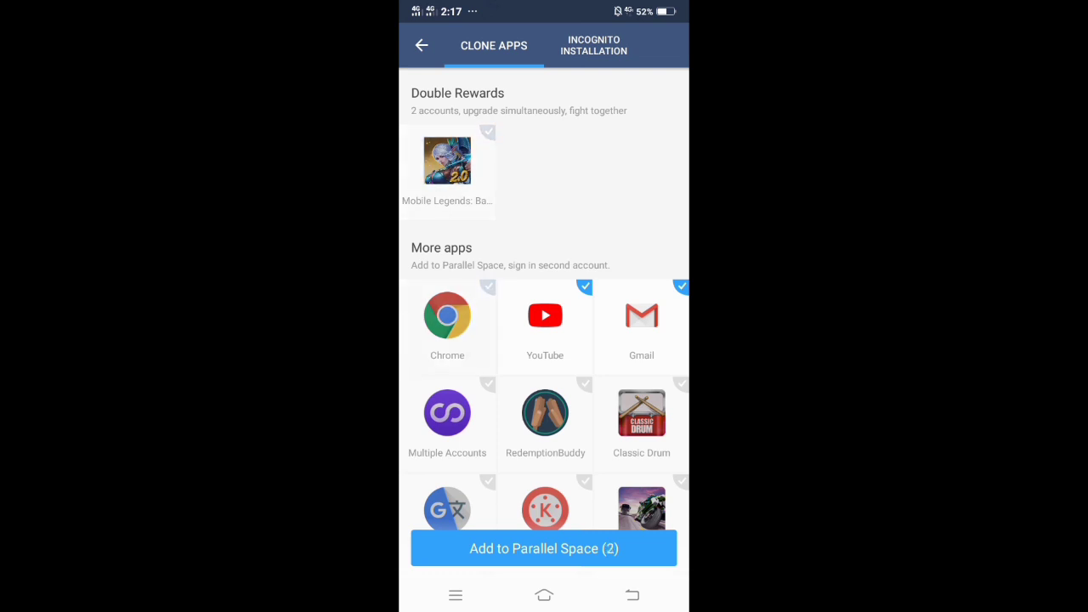
{"action": "left_click", "coordinate": [545, 323]}
{"action": "left_click", "coordinate": [642, 323]}
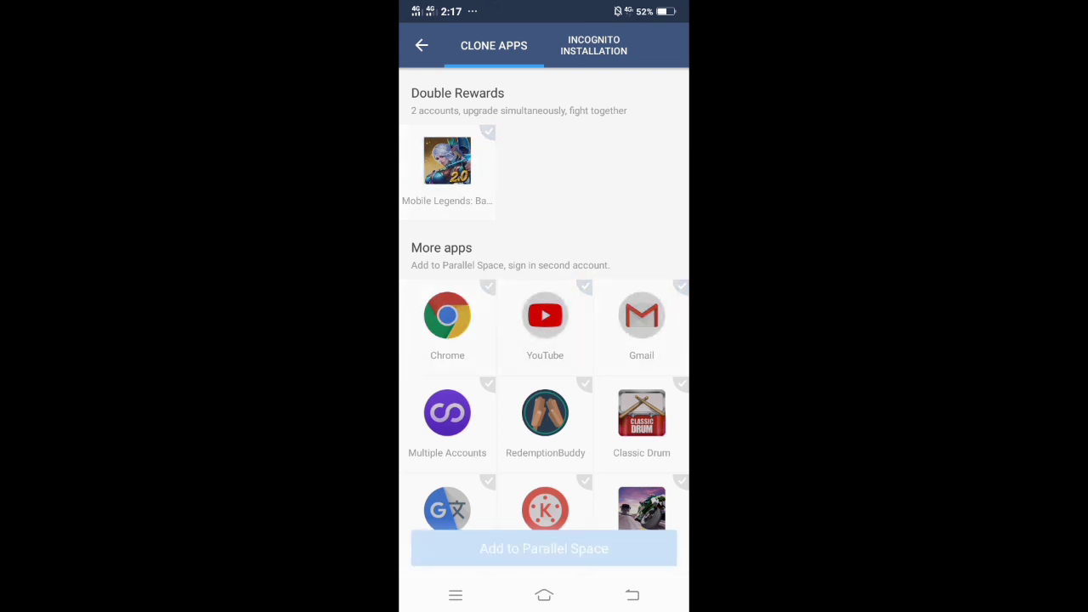
{"action": "scroll", "coordinate": [544, 323], "scroll_direction": "down", "scroll_amount": 3}
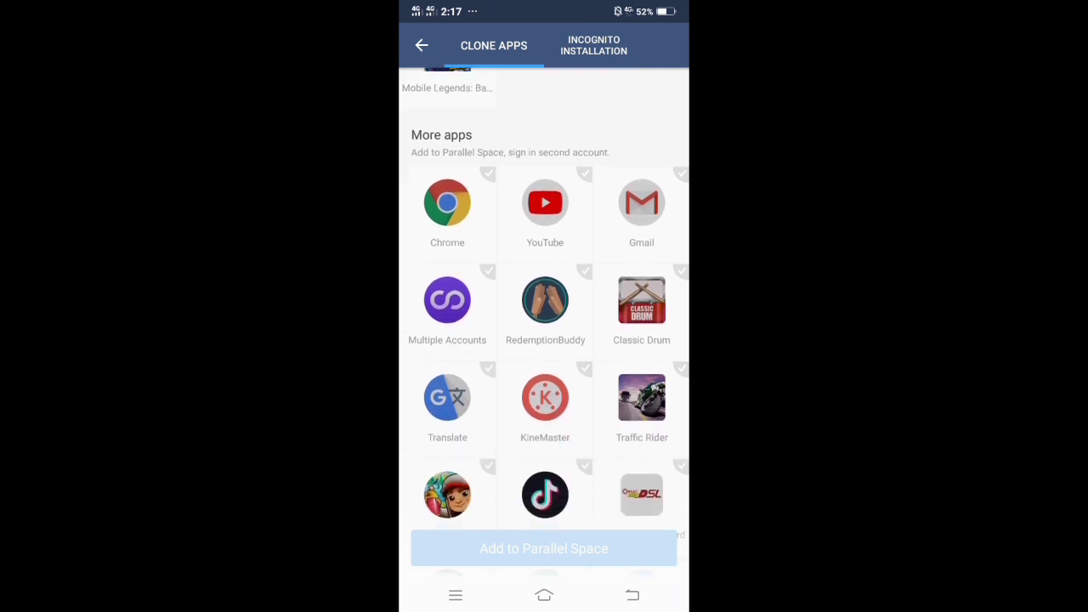
{"action": "left_click", "coordinate": [545, 397]}
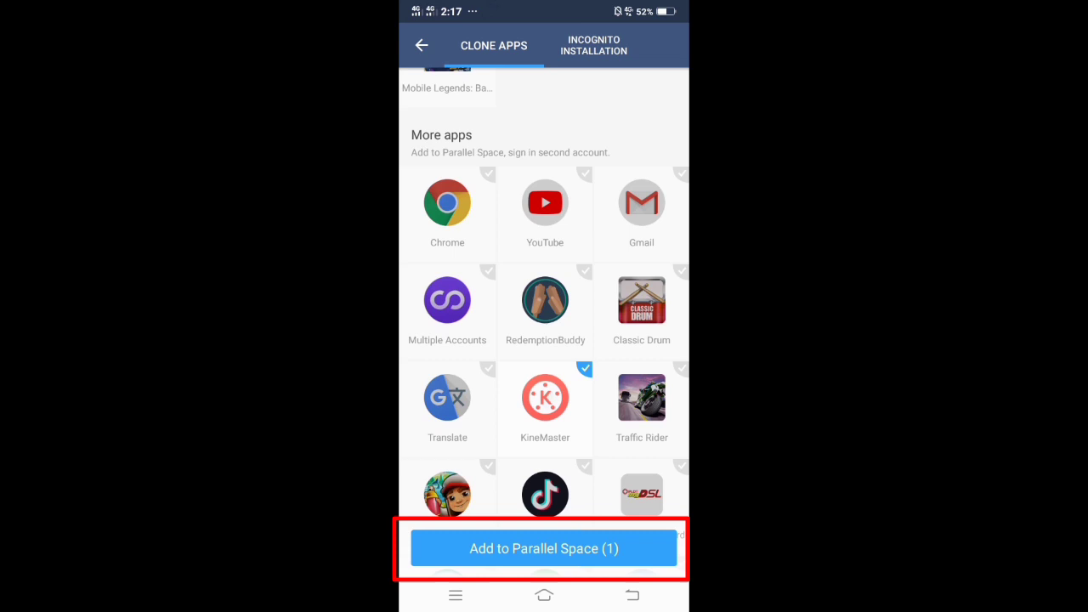
{"action": "left_click", "coordinate": [545, 316]}
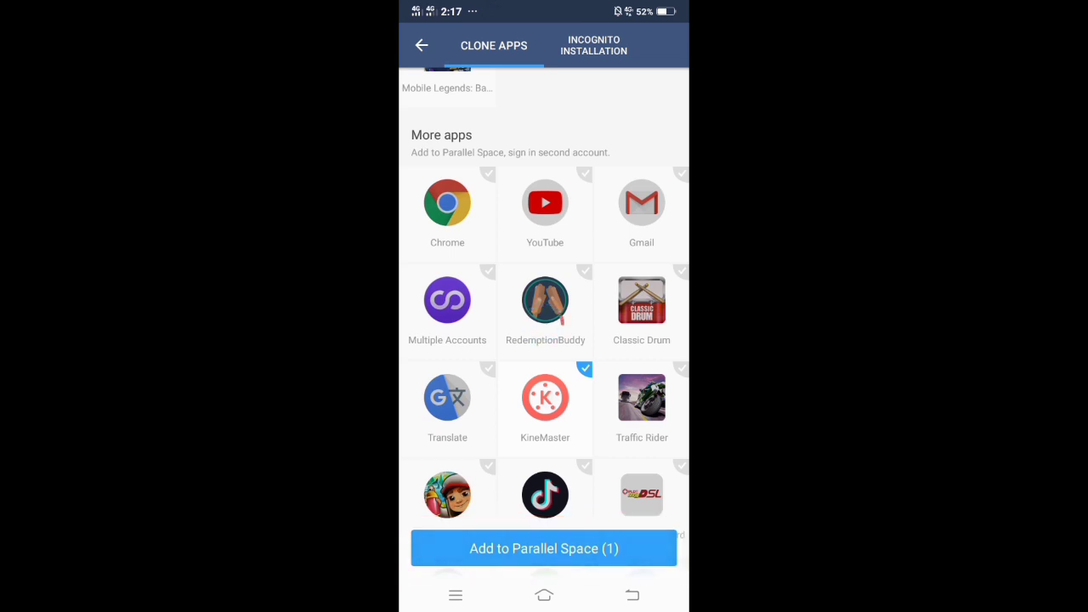
Add KineMaster to Parallel Space and launch the cloned copy.
{"action": "left_click", "coordinate": [544, 548]}
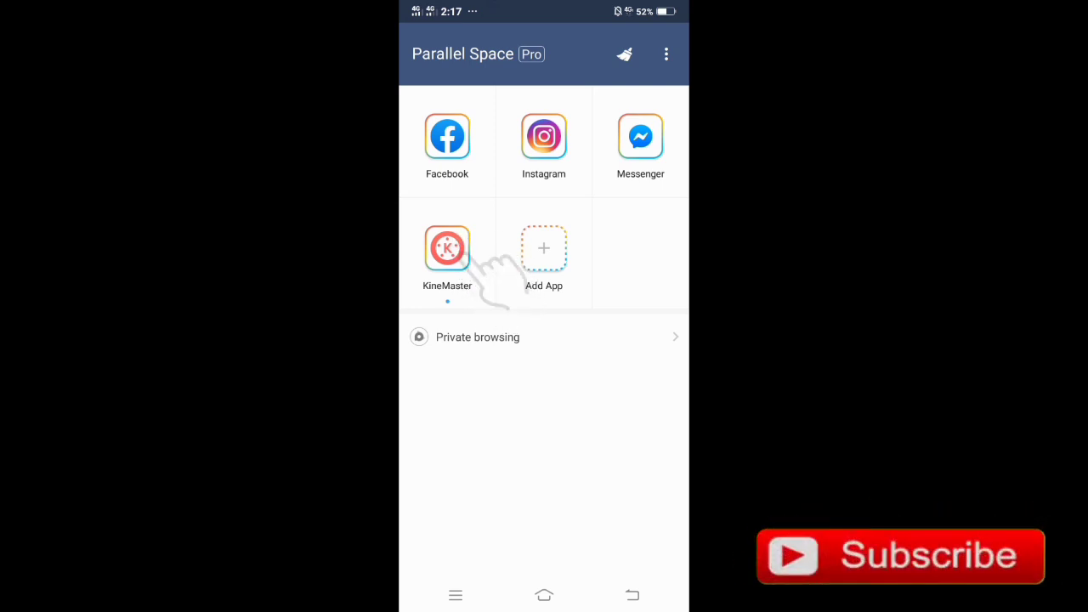
{"action": "left_click", "coordinate": [447, 248]}
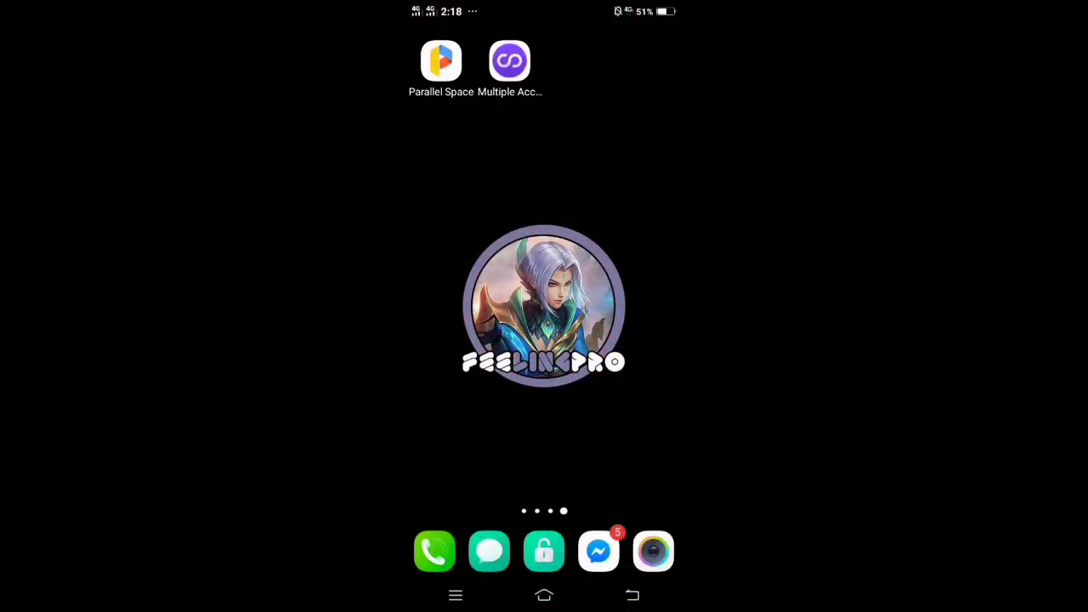
Search the Play Store for 'multiple account' and view the Multiple Accounts: Parallel App page.
{"action": "left_click_drag", "start_coordinate": [459, 306], "coordinate": [646, 306]}
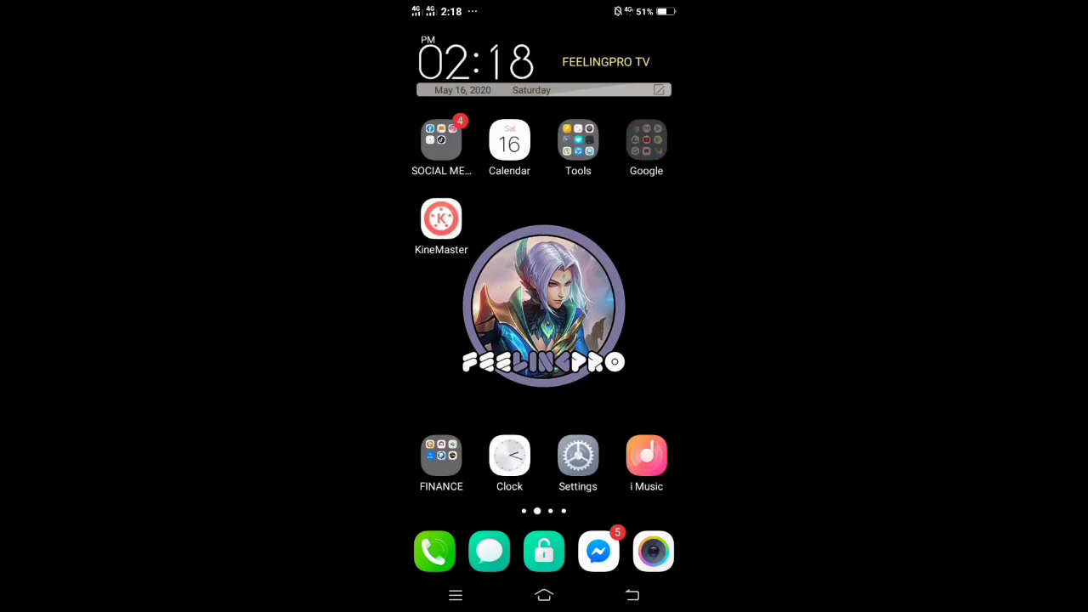
{"action": "left_click", "coordinate": [644, 138]}
{"action": "left_click", "coordinate": [620, 220]}
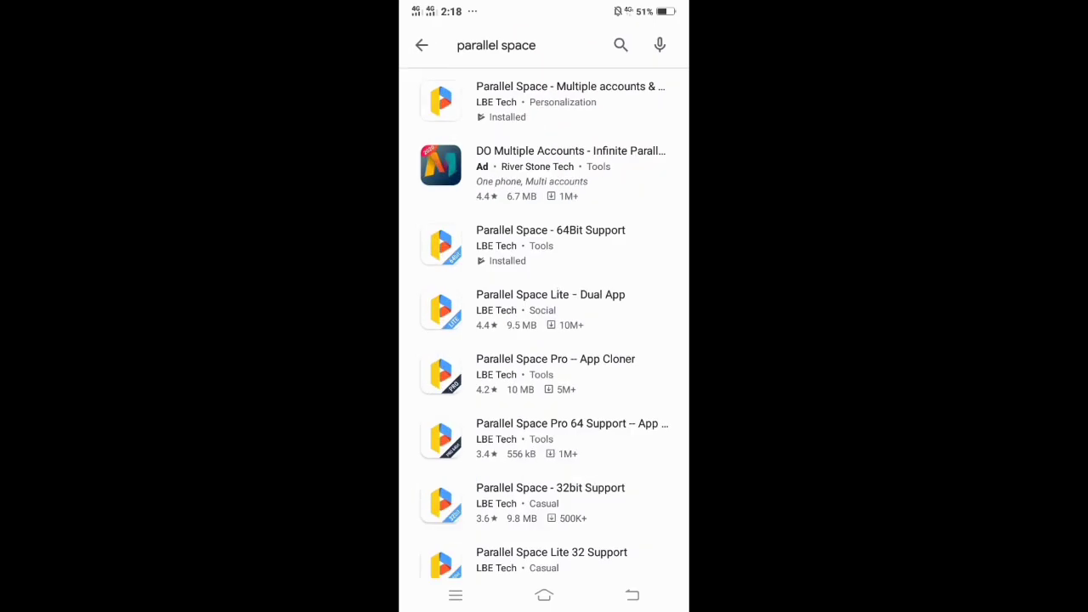
{"action": "left_click", "coordinate": [497, 45]}
{"action": "left_click", "coordinate": [665, 45]}
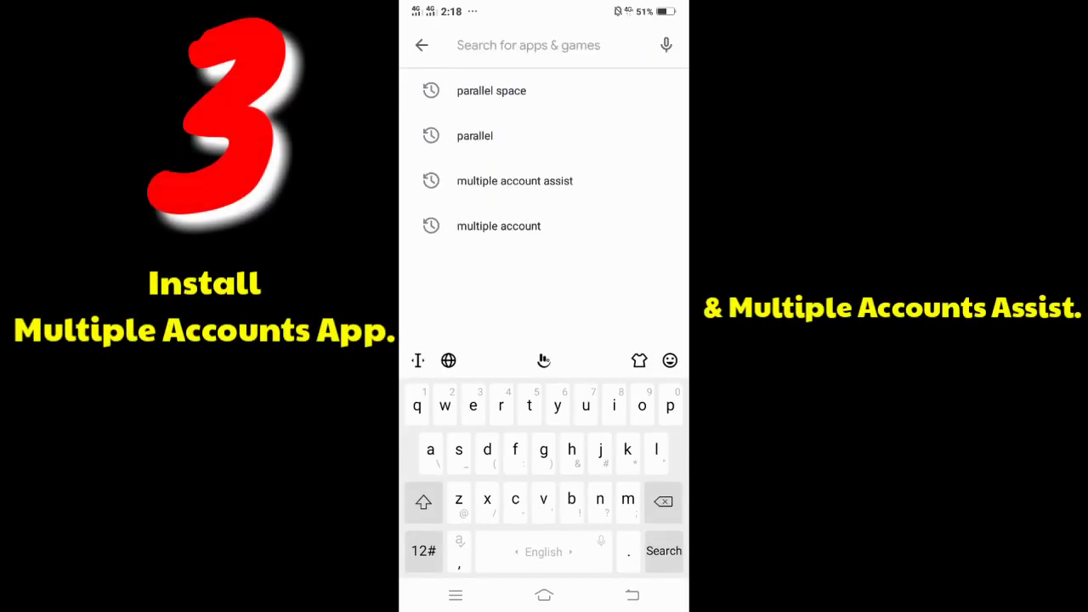
{"action": "type", "text": "multip"}
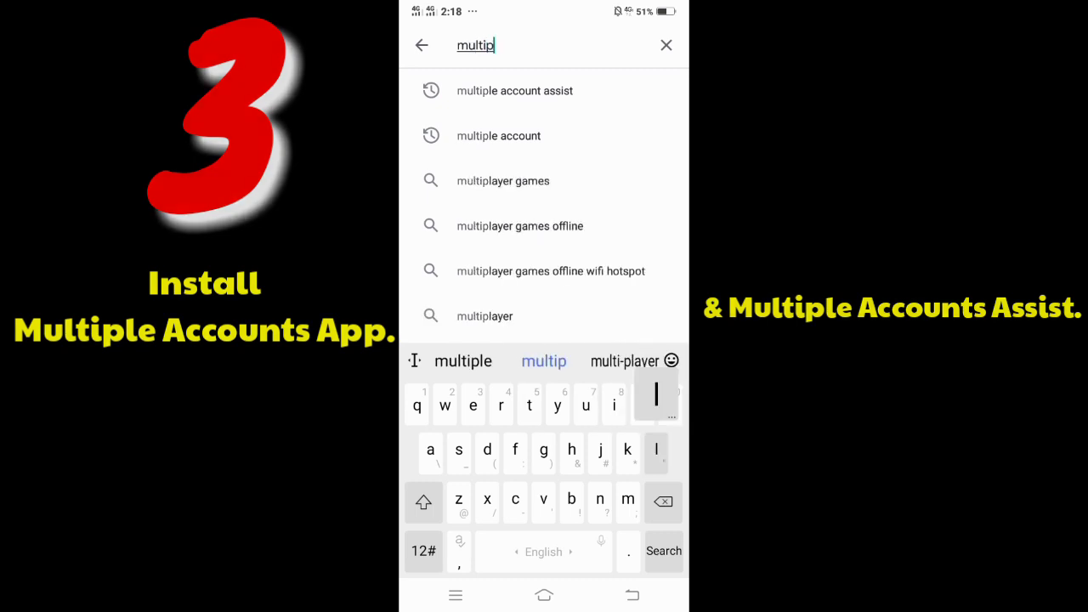
{"action": "type", "text": "le"}
{"action": "left_click", "coordinate": [499, 135]}
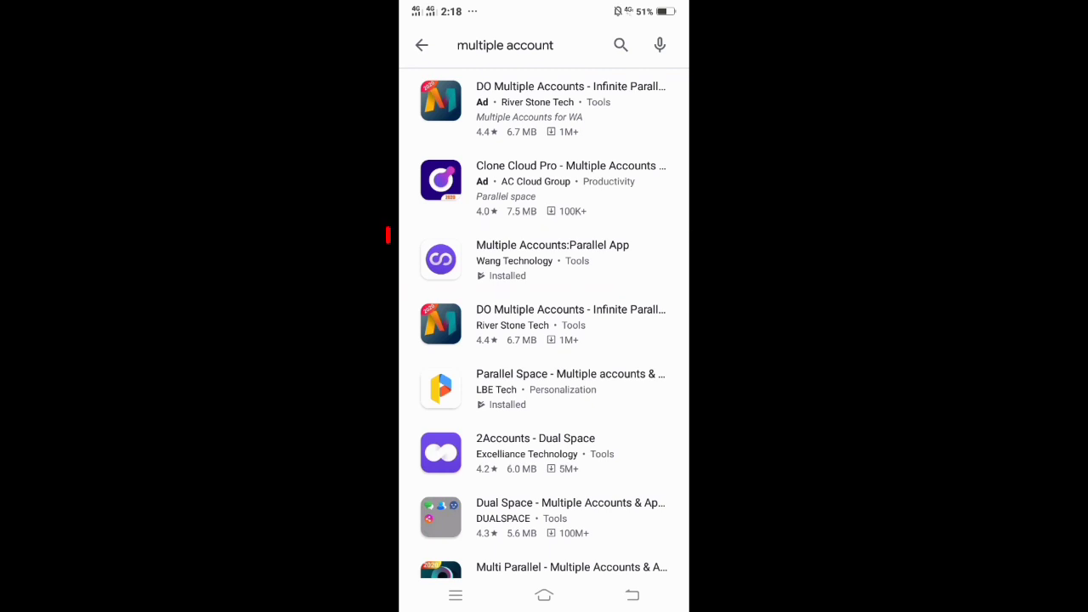
{"action": "left_click", "coordinate": [553, 259]}
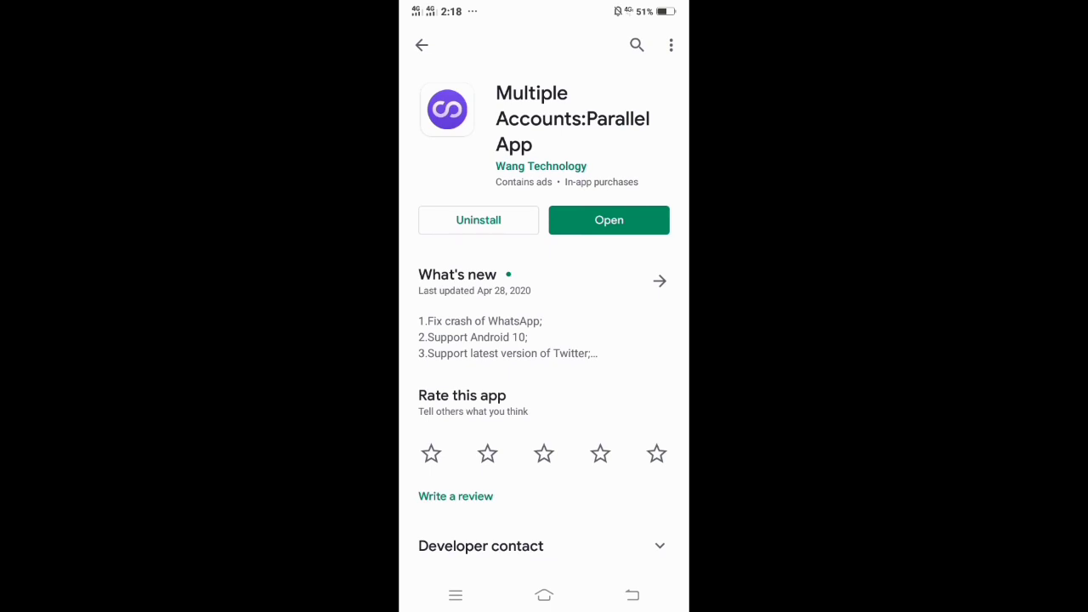
{"action": "left_click", "coordinate": [422, 44]}
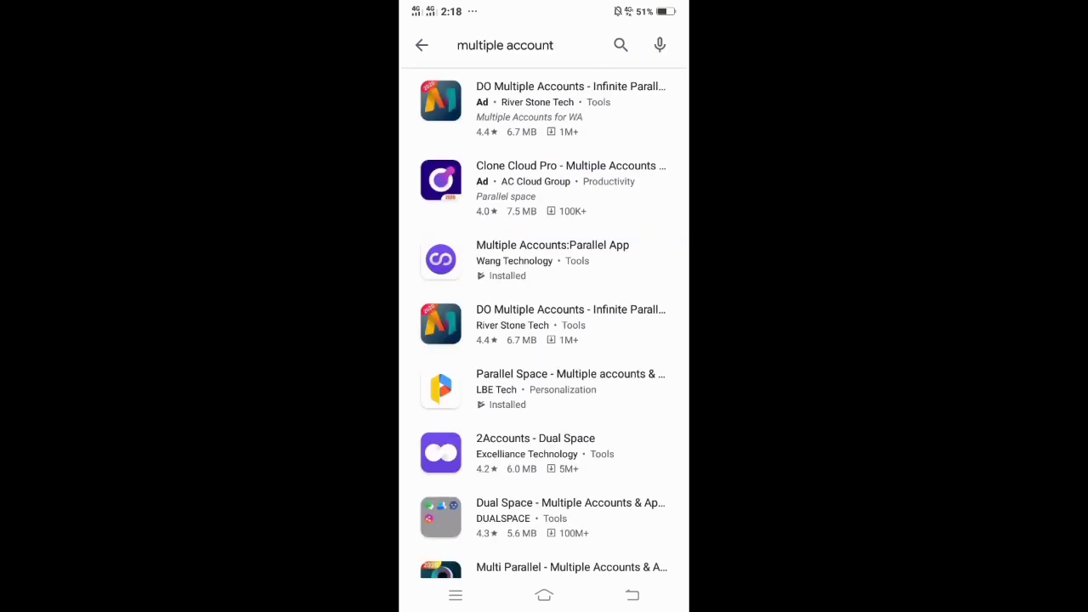
Refine the search to 'multiple account assist' and open the Multiple Accounts - Assist page.
{"action": "left_click", "coordinate": [505, 45]}
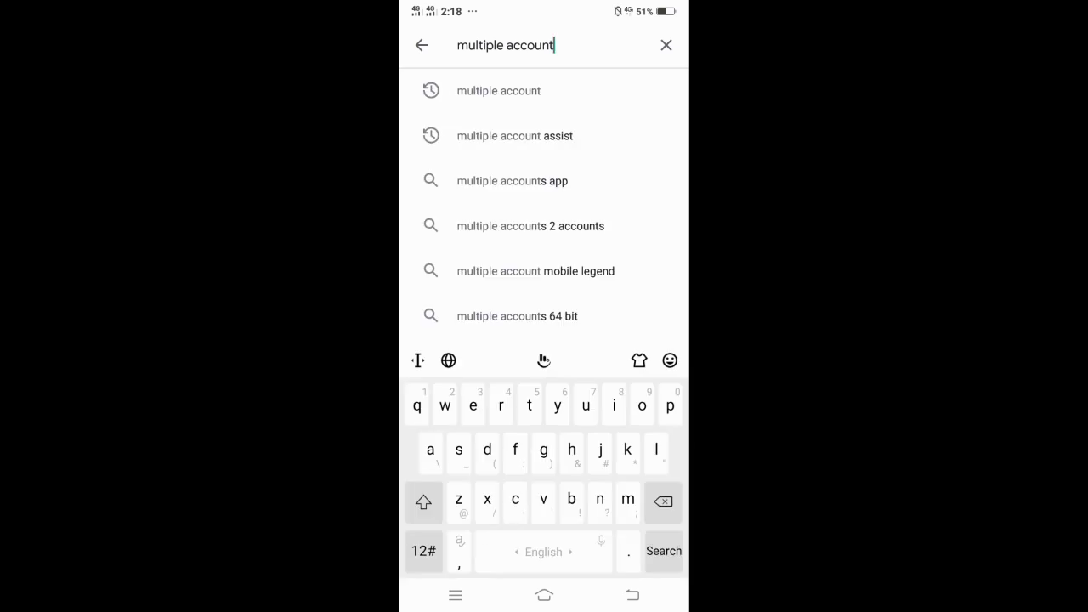
{"action": "type", "text": " assi"}
{"action": "left_click", "coordinate": [499, 91]}
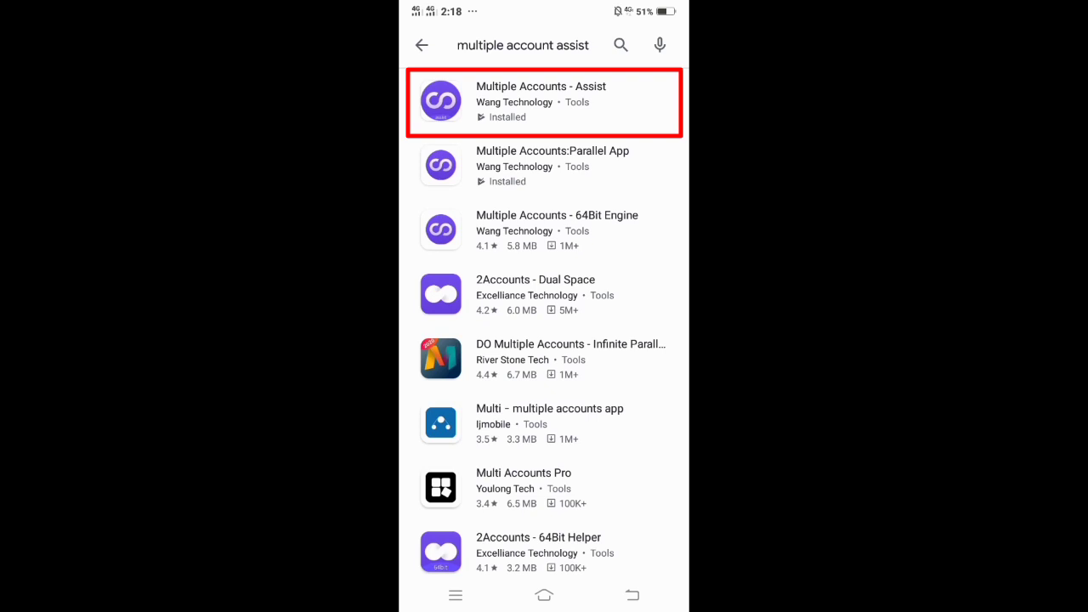
{"action": "left_click", "coordinate": [544, 102]}
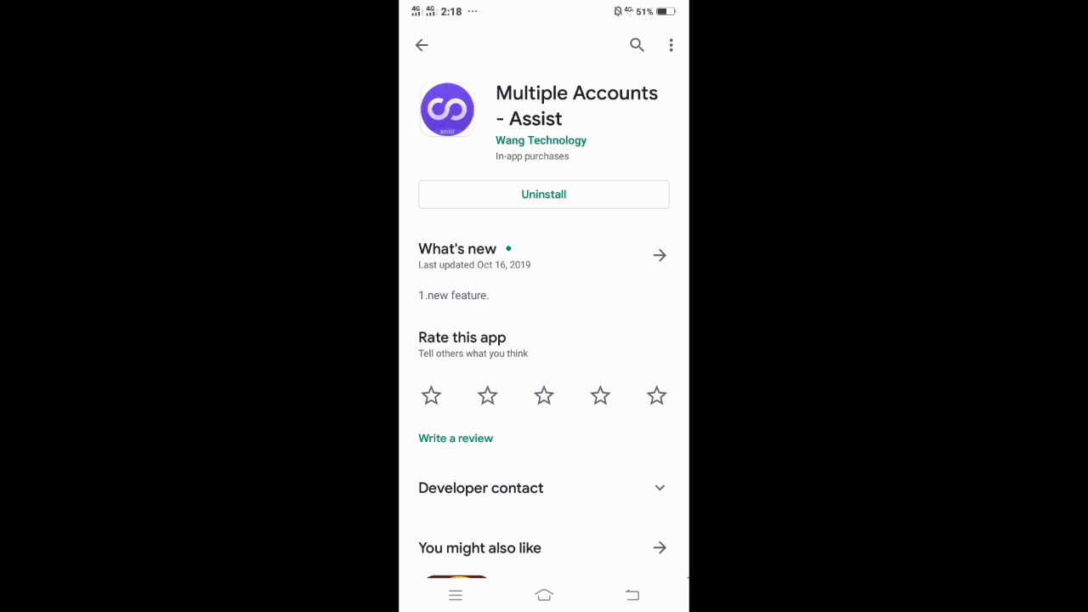
Open Multiple Accounts from the home screen and start adding an app.
{"action": "left_click", "coordinate": [544, 595]}
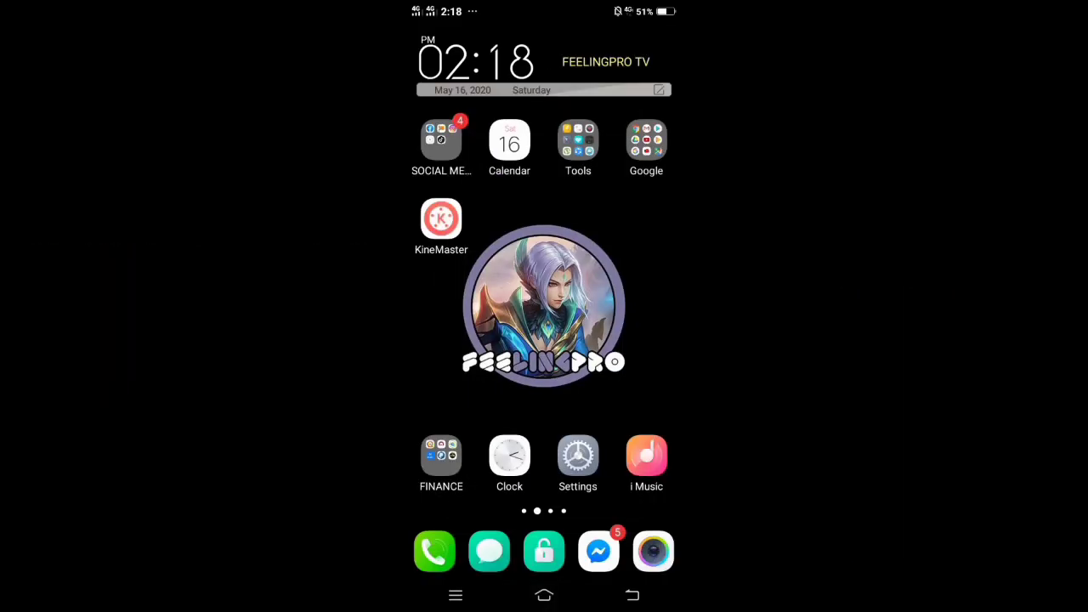
{"action": "scroll", "coordinate": [544, 307], "scroll_direction": "right", "scroll_amount": 3}
{"action": "scroll", "coordinate": [544, 306], "scroll_direction": "right", "scroll_amount": 3}
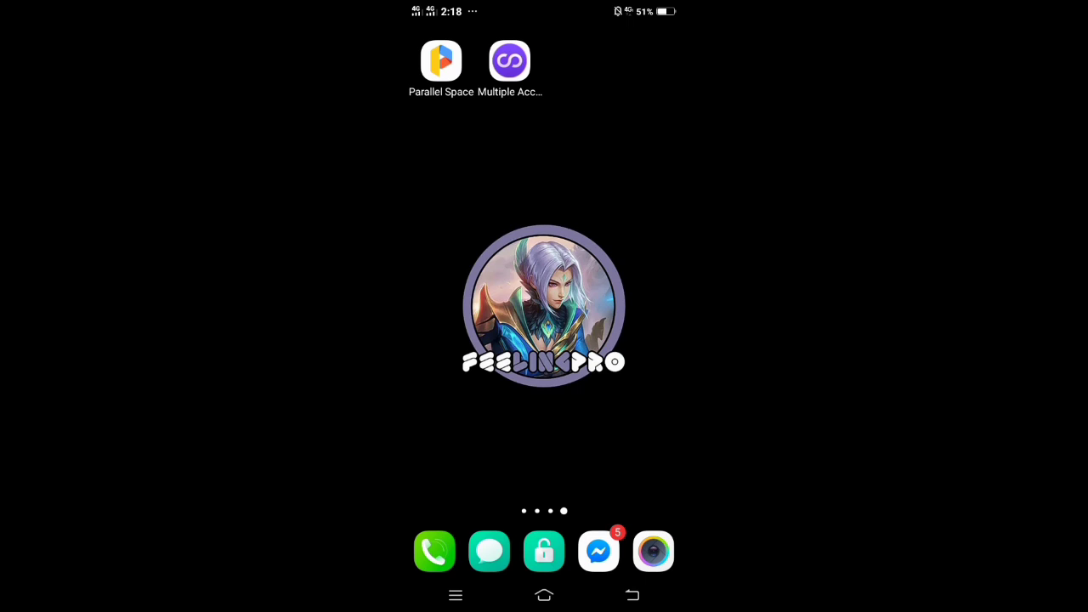
{"action": "left_click", "coordinate": [509, 61]}
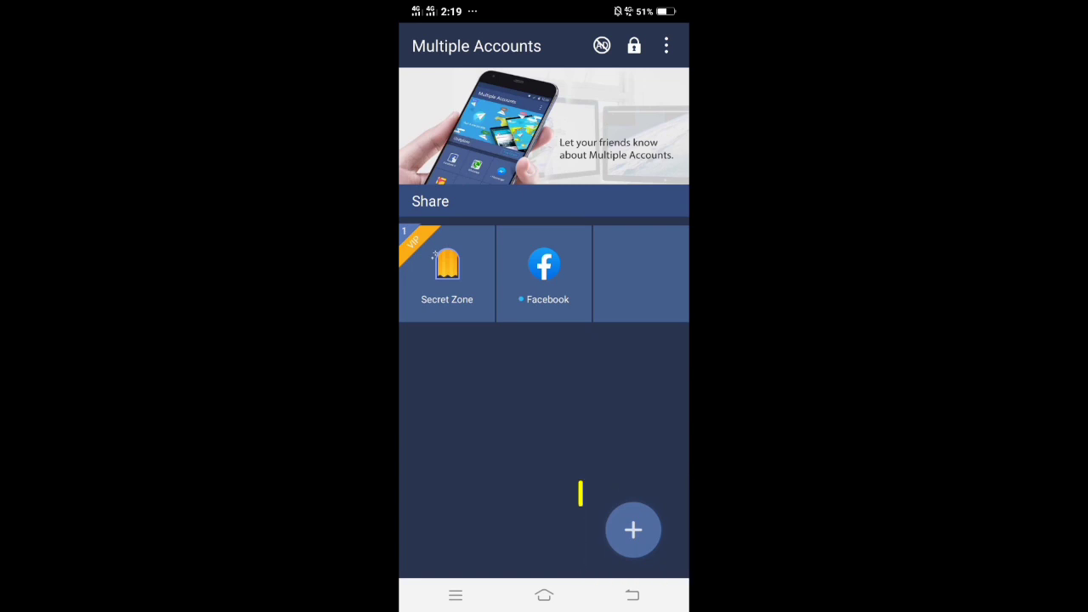
{"action": "left_click", "coordinate": [633, 530]}
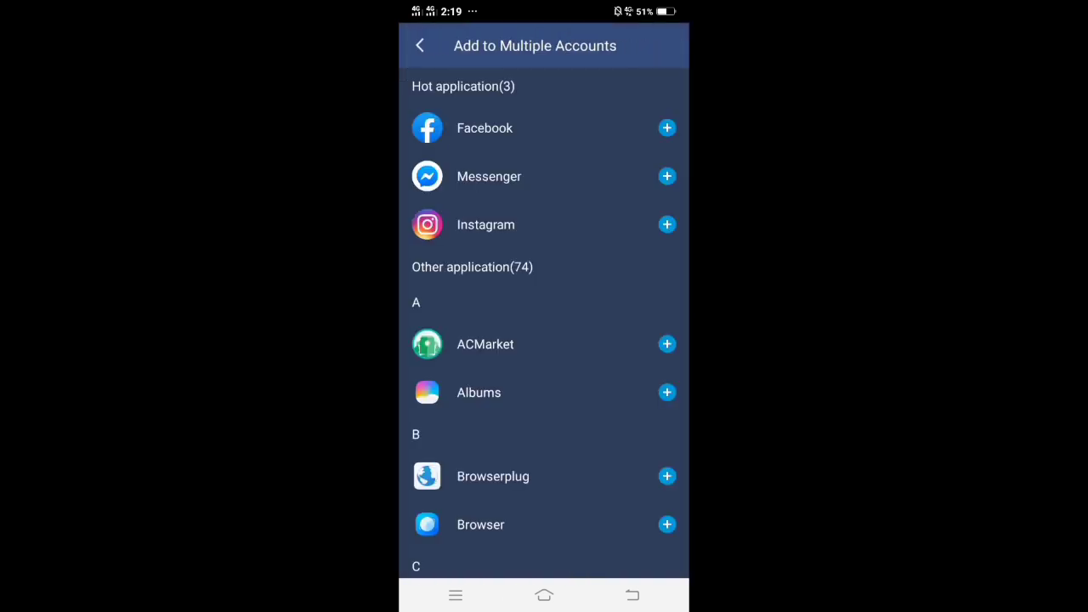
Clone KineMaster into Multiple Accounts and launch the clone.
{"action": "scroll", "coordinate": [544, 323], "scroll_direction": "down", "scroll_amount": 5}
{"action": "scroll", "coordinate": [544, 323], "scroll_direction": "down", "scroll_amount": 5}
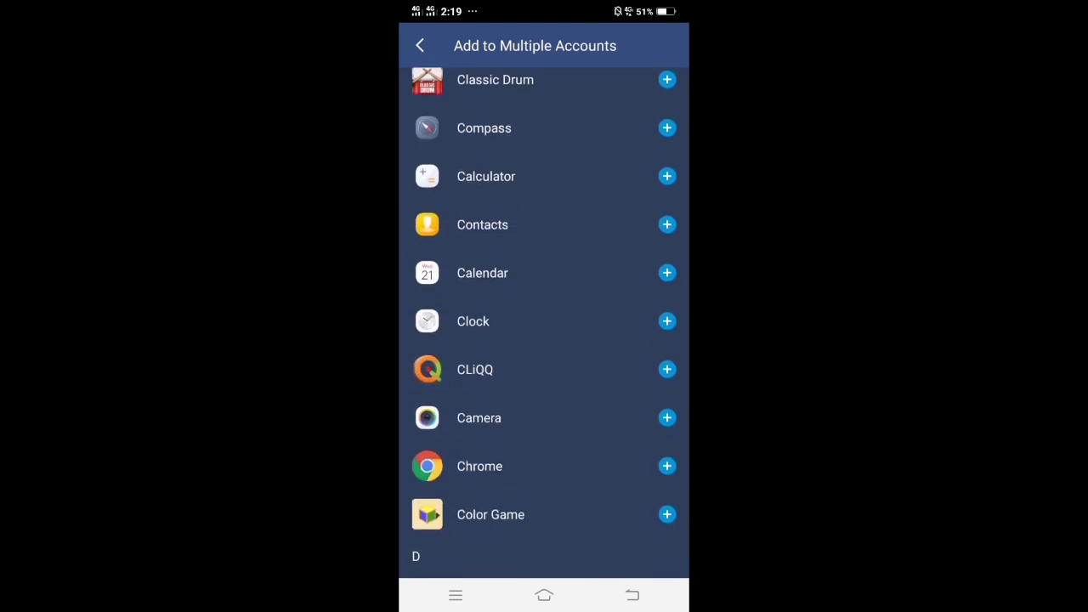
{"action": "scroll", "coordinate": [544, 324], "scroll_direction": "down", "scroll_amount": 2}
{"action": "scroll", "coordinate": [544, 323], "scroll_direction": "down", "scroll_amount": 3}
{"action": "scroll", "coordinate": [544, 323], "scroll_direction": "down", "scroll_amount": 1}
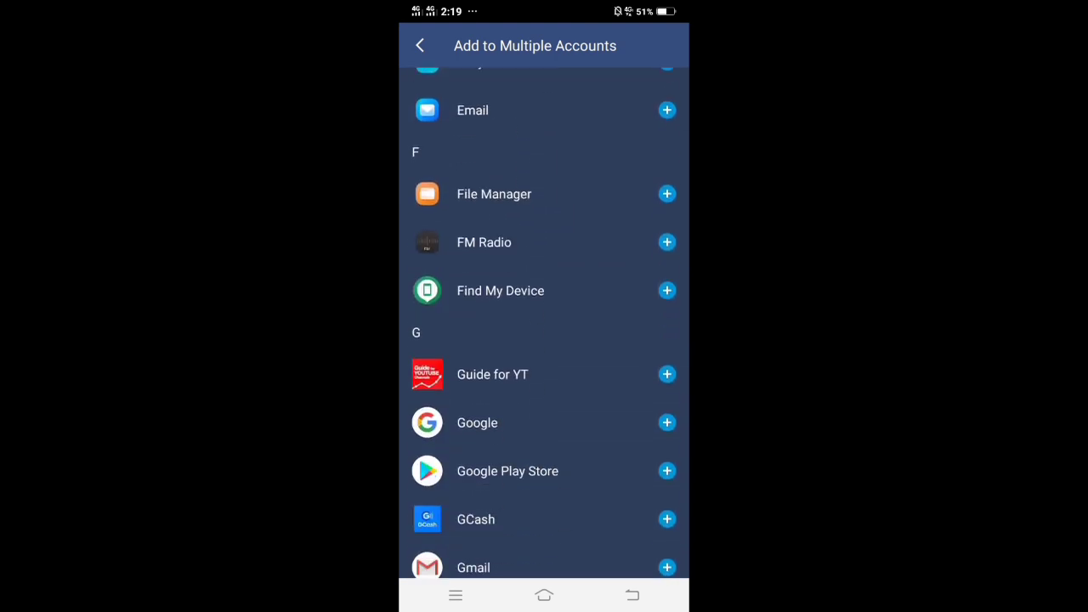
{"action": "scroll", "coordinate": [544, 324], "scroll_direction": "down", "scroll_amount": 2}
{"action": "scroll", "coordinate": [544, 323], "scroll_direction": "down", "scroll_amount": 5}
{"action": "scroll", "coordinate": [544, 323], "scroll_direction": "down", "scroll_amount": 2}
{"action": "scroll", "coordinate": [544, 323], "scroll_direction": "down", "scroll_amount": 1}
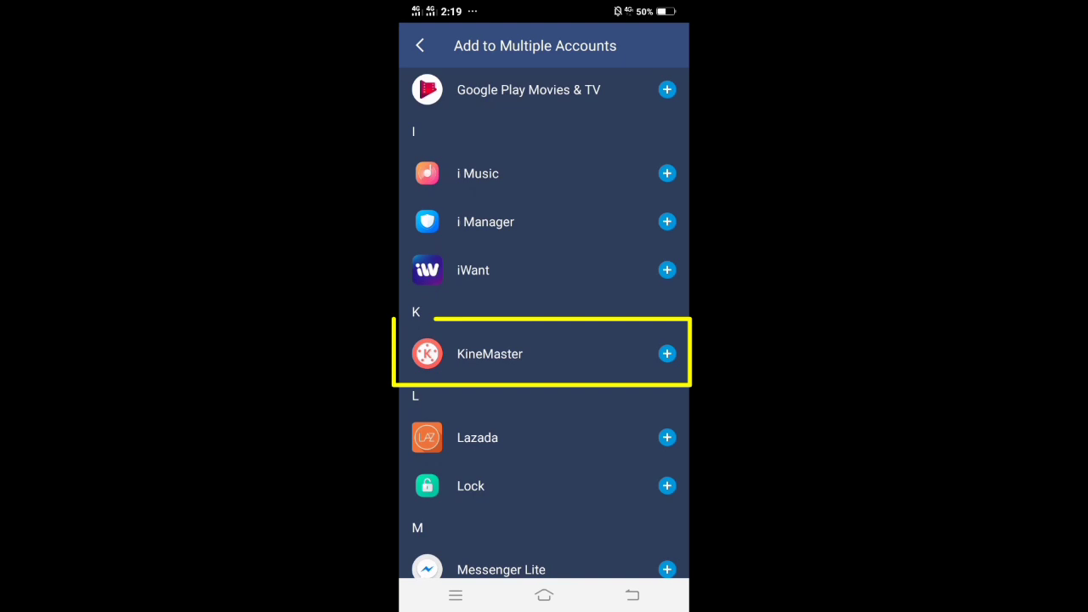
{"action": "left_click", "coordinate": [544, 354]}
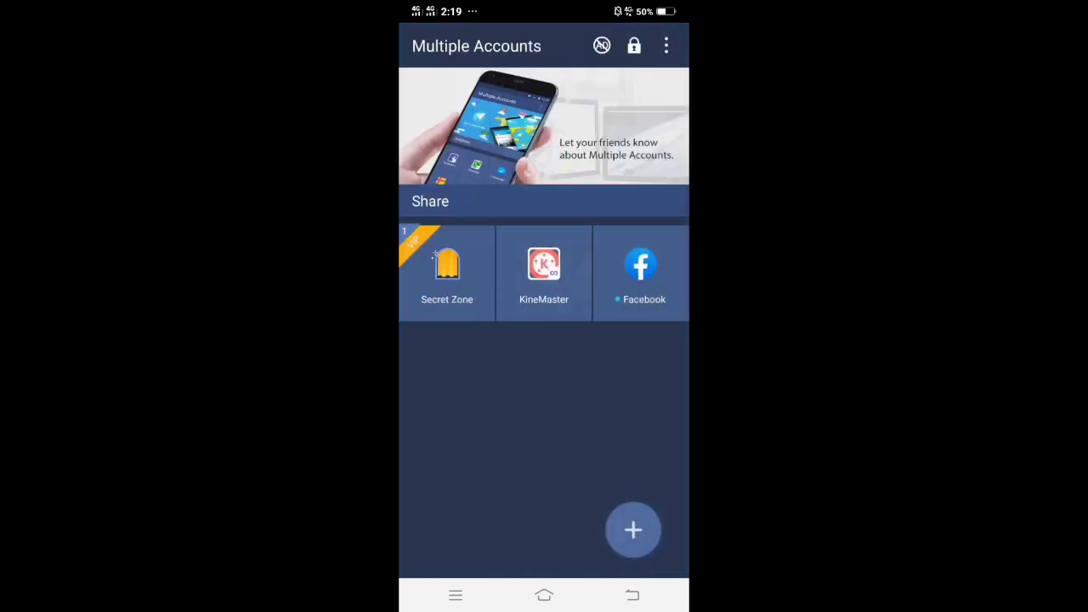
{"action": "left_click", "coordinate": [544, 272]}
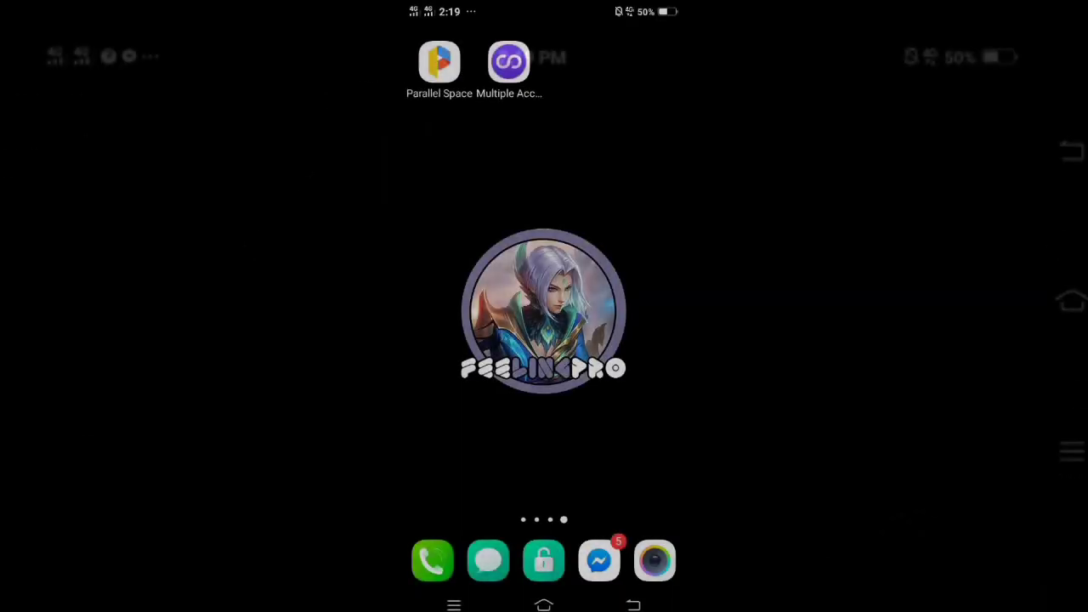
Uninstall KineMaster via its home-screen icon, confirming deletion of its data.
{"action": "left_click_drag", "start_coordinate": [340, 306], "coordinate": [765, 306]}
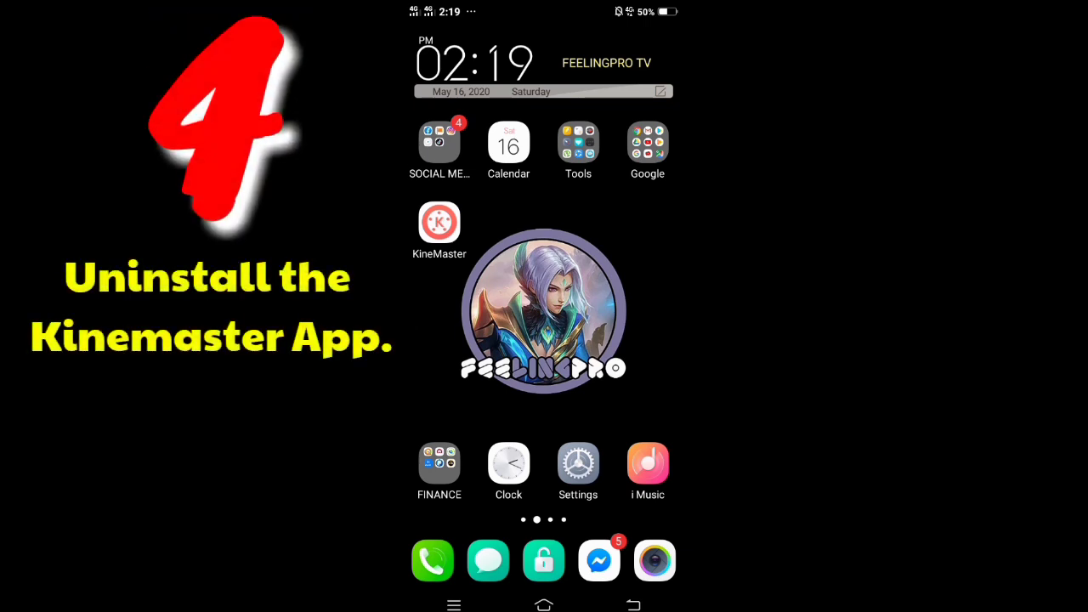
{"action": "left_click", "coordinate": [439, 222]}
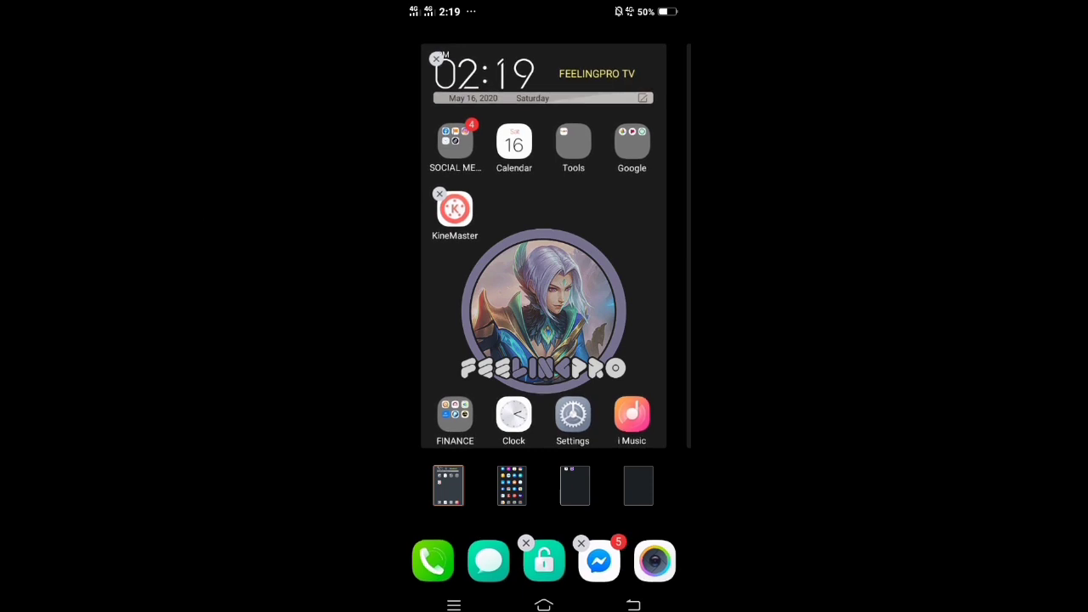
{"action": "left_click", "coordinate": [440, 193]}
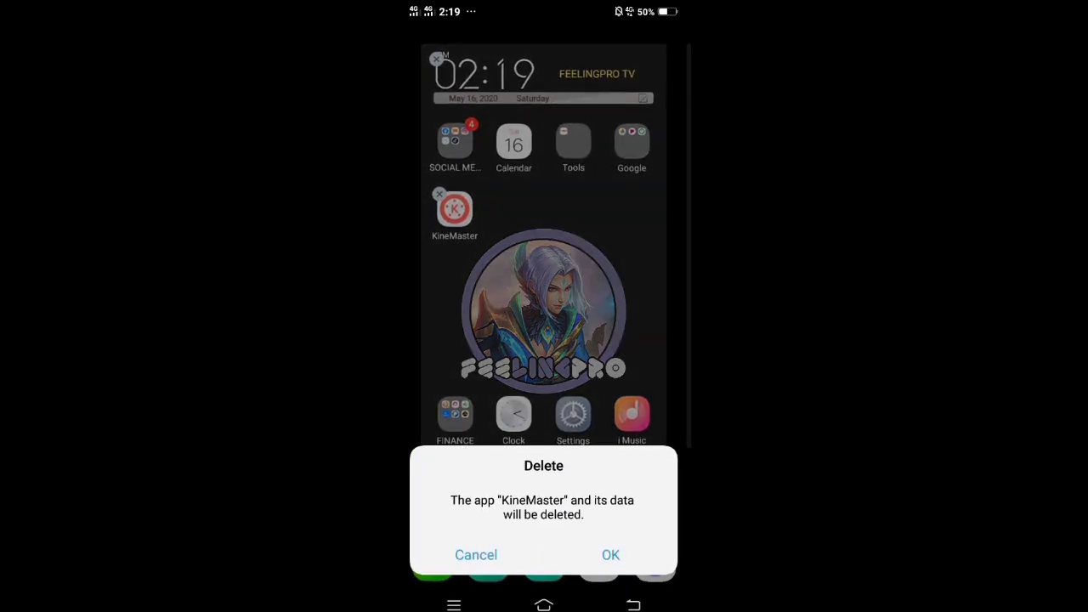
{"action": "left_click", "coordinate": [611, 554]}
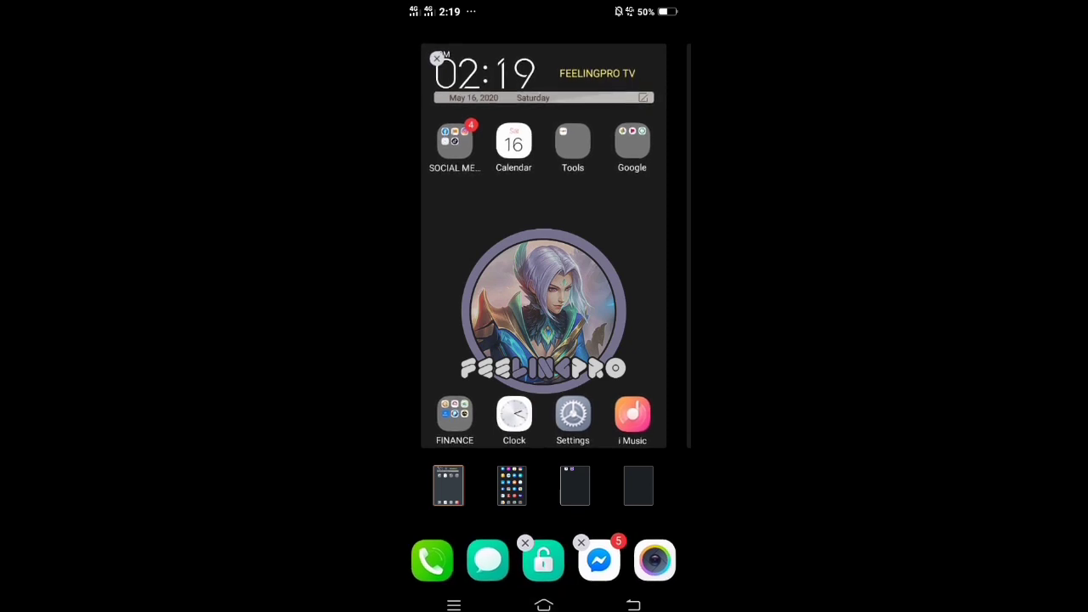
{"action": "key", "text": "Escape"}
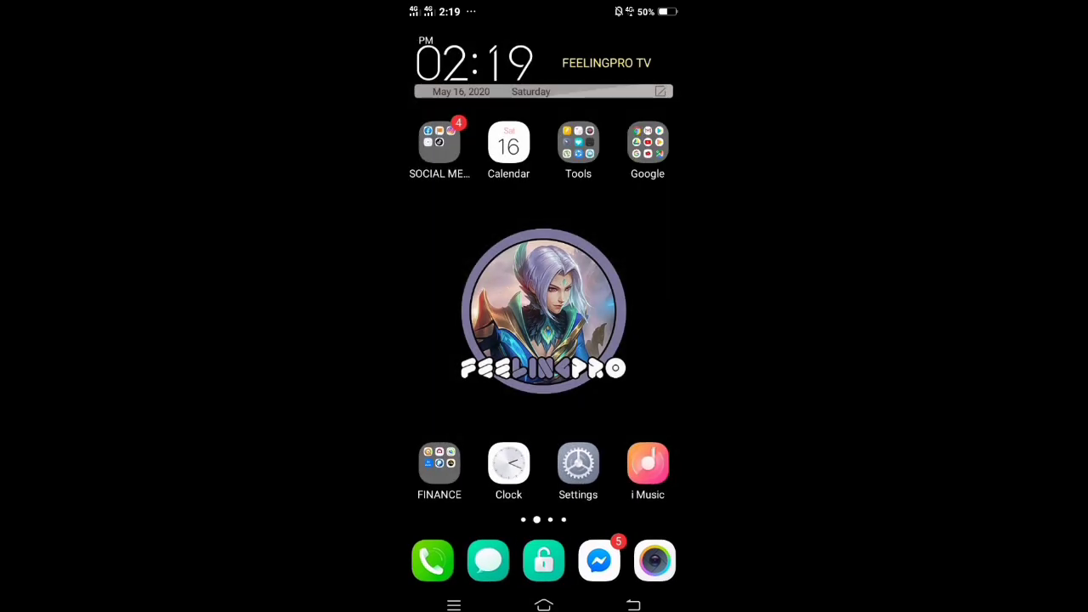
Reinstall KineMaster from its APK in File Manager's Device storage Download folder.
{"action": "left_click_drag", "start_coordinate": [646, 306], "coordinate": [442, 306]}
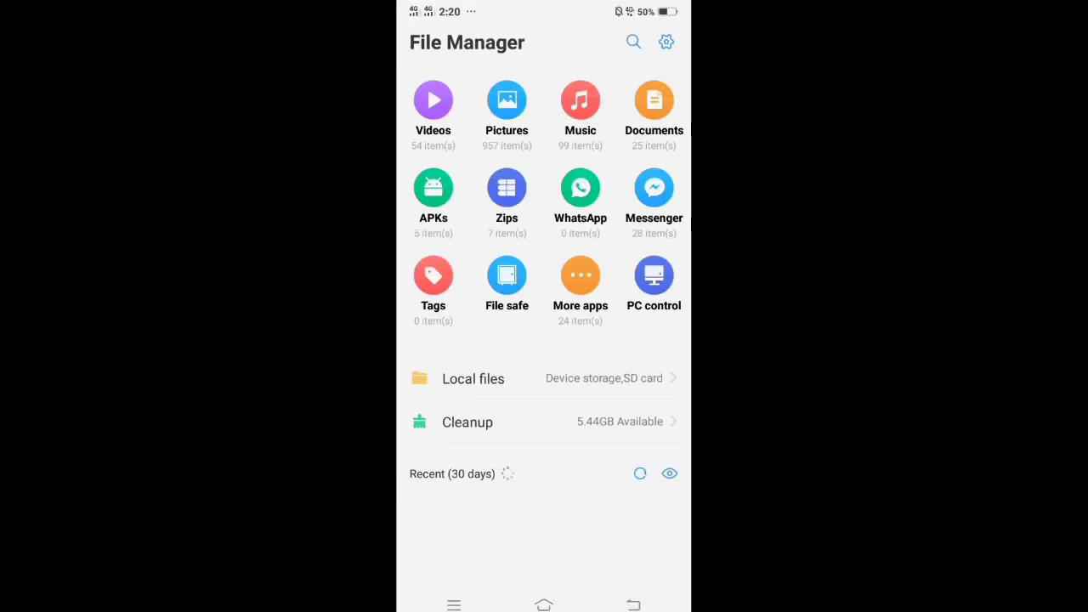
{"action": "left_click", "coordinate": [472, 378]}
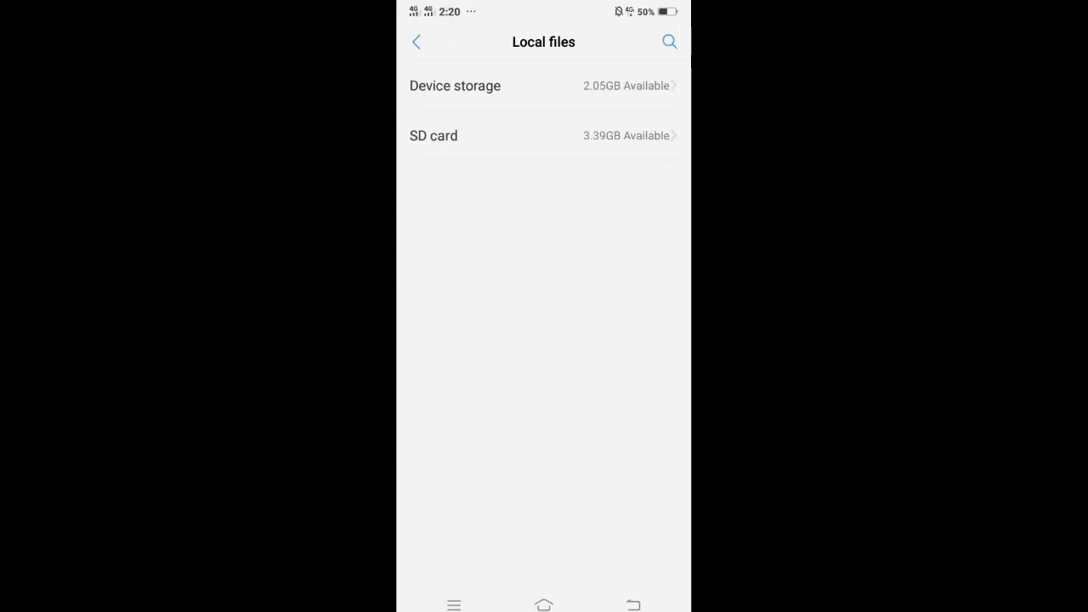
{"action": "left_click", "coordinate": [476, 85]}
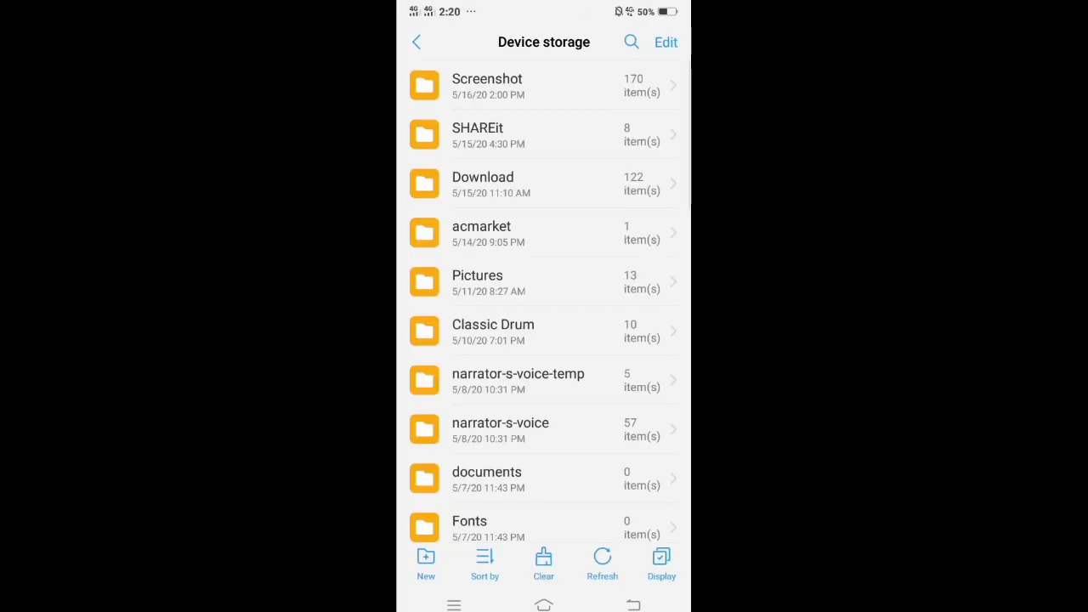
{"action": "left_click", "coordinate": [483, 183]}
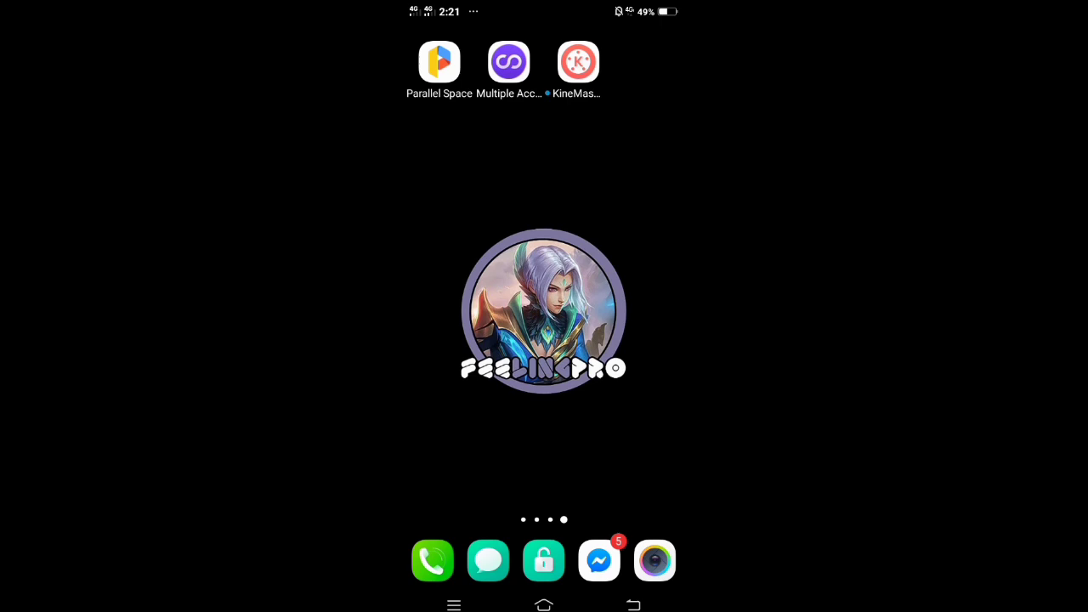
Launch the reinstalled KineMaster, allow media and file access, and start the hardware analysis.
{"action": "left_click", "coordinate": [579, 62]}
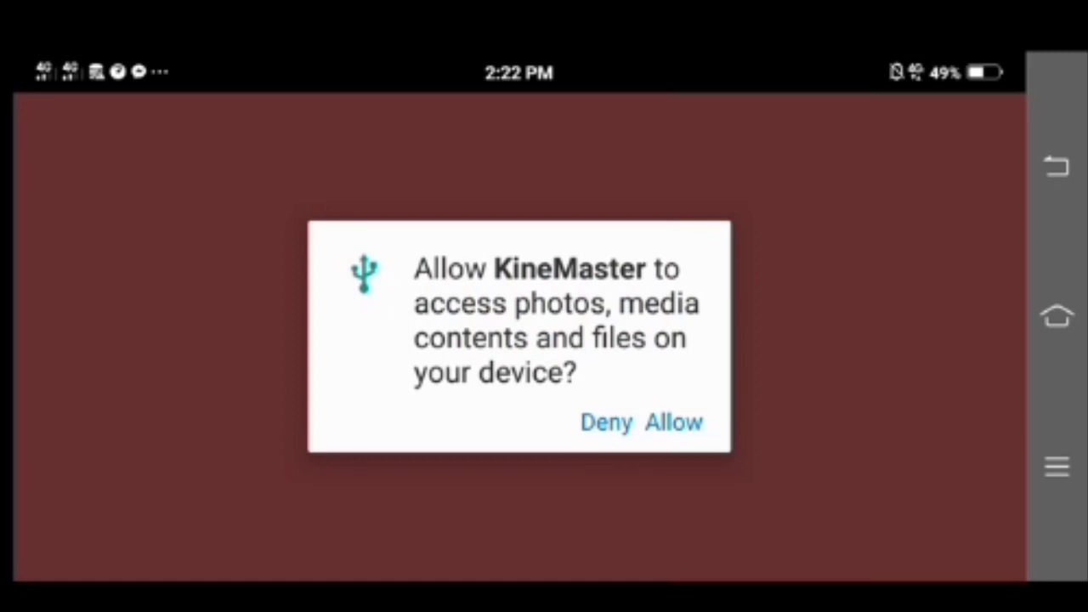
{"action": "left_click", "coordinate": [675, 423]}
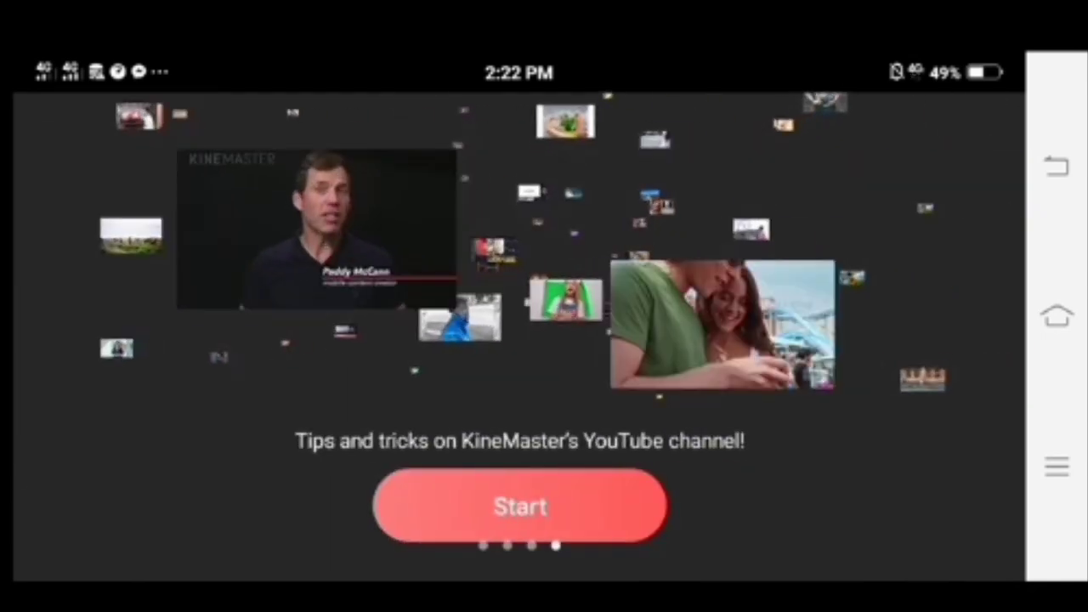
{"action": "left_click", "coordinate": [521, 506]}
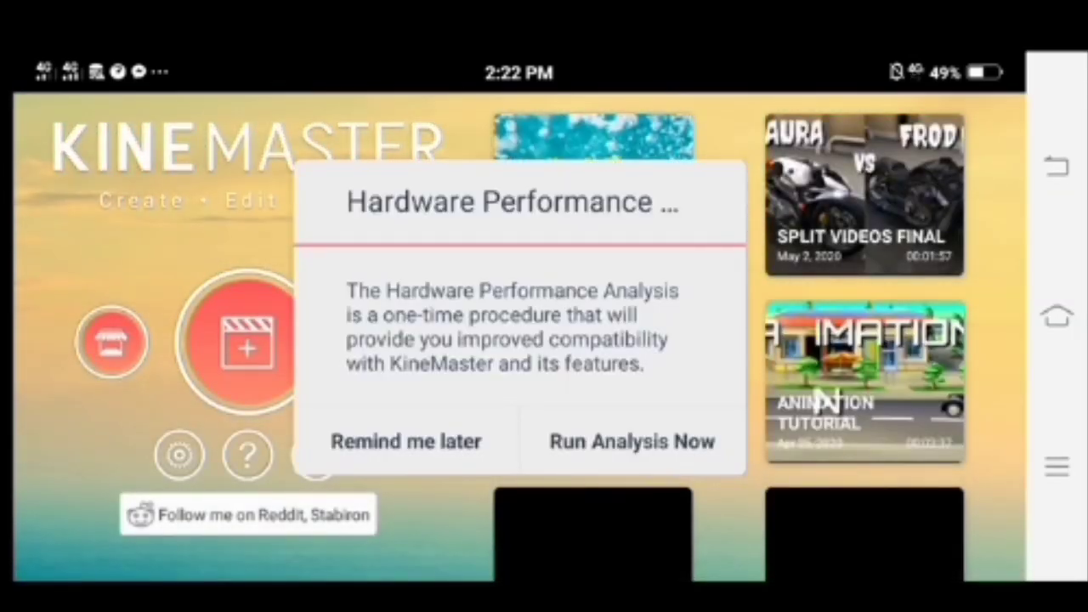
{"action": "left_click", "coordinate": [632, 441]}
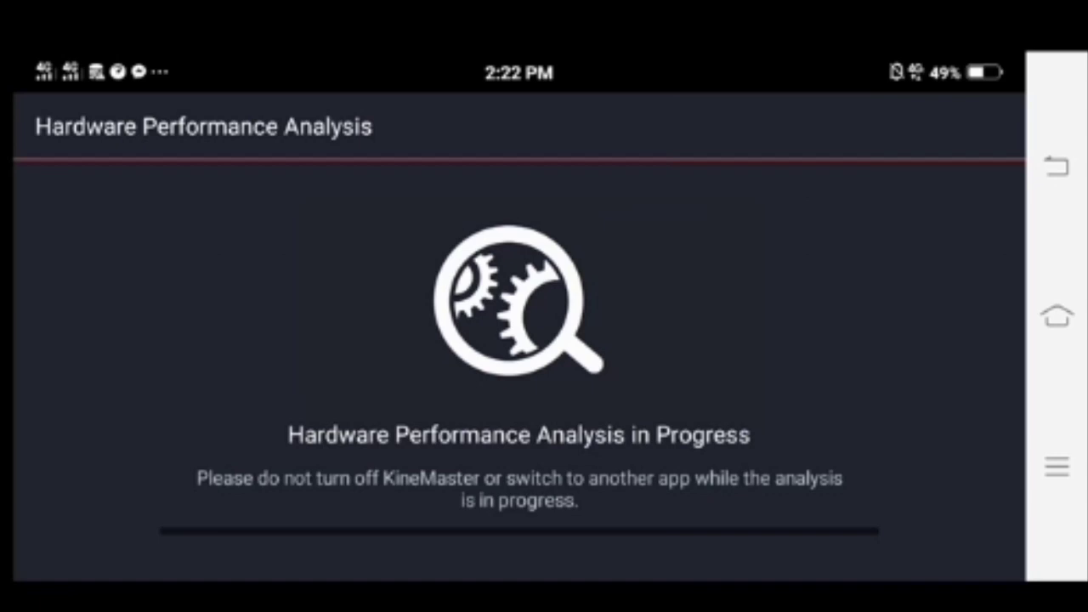